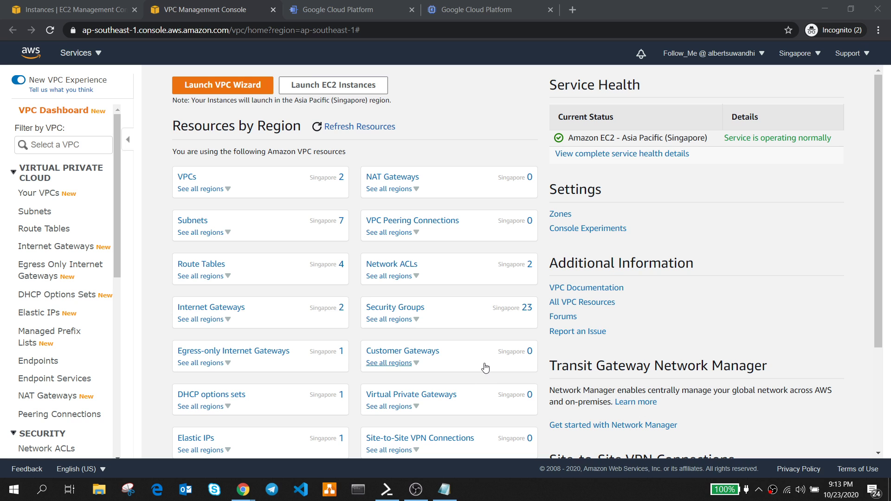
# - Review the Docker instance in the AWS EC2 console and its eth0 private IP address in the terminal session
pyautogui.click(55, 10)
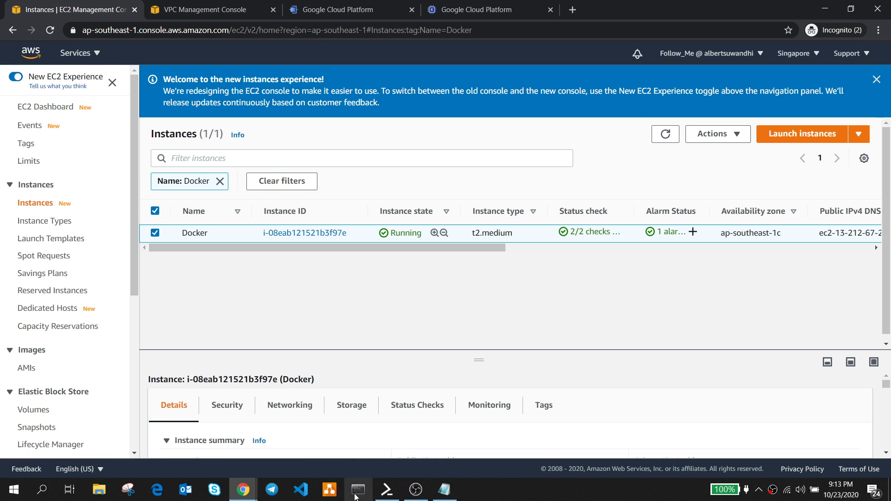
pyautogui.click(385, 493)
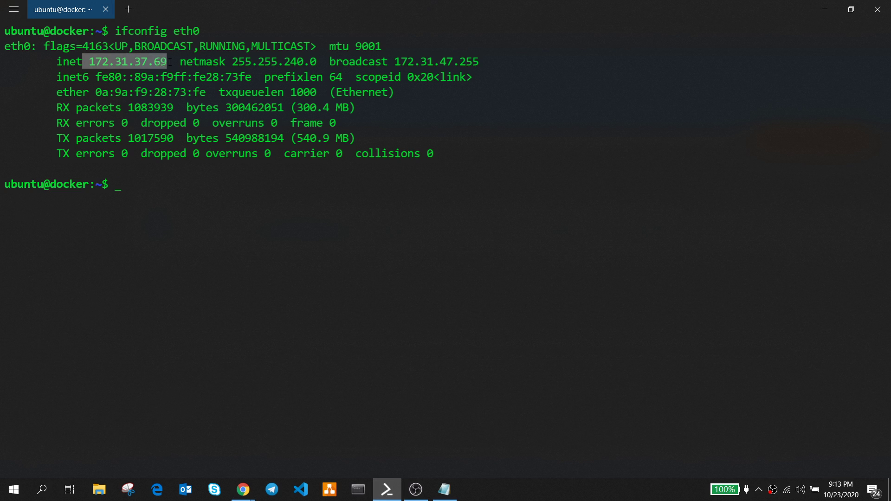
pyautogui.moveTo(168, 61); pyautogui.dragTo(91, 64)
pyautogui.moveTo(242, 483)
pyautogui.click(200, 434)
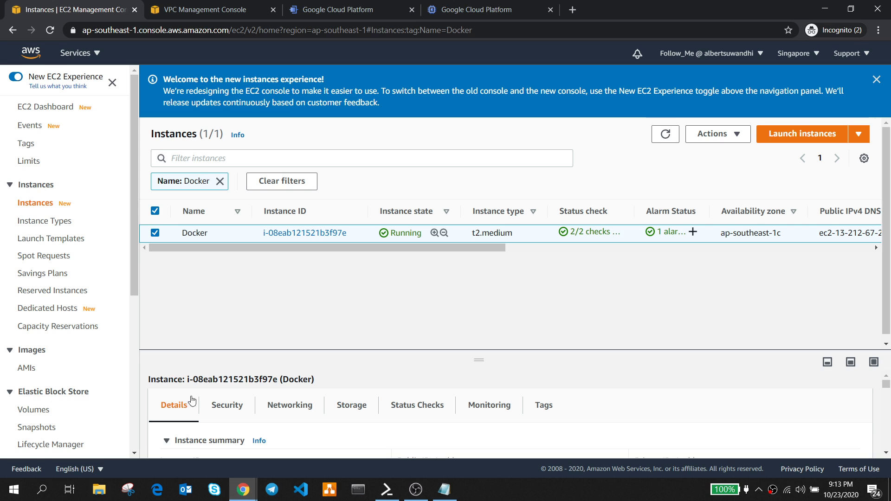
# - Check the ubuntu VM's internal IP address in the Google Cloud VM instances list and in its SSH session
pyautogui.click(454, 10)
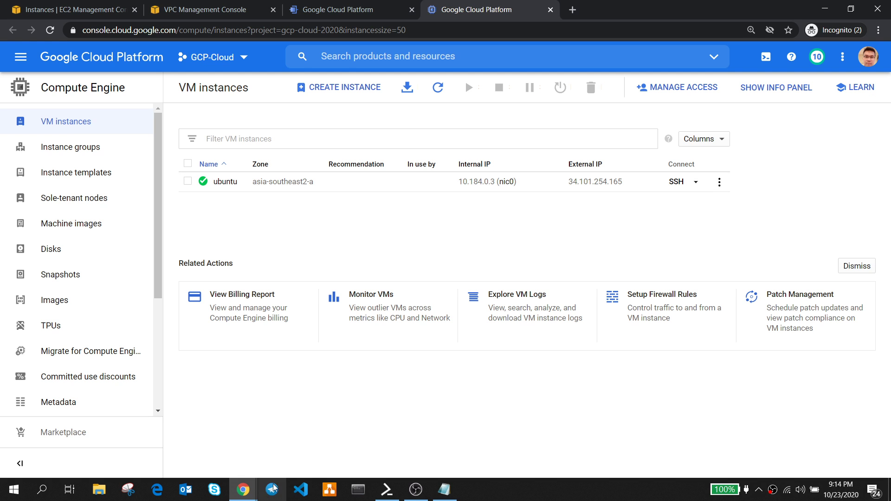
pyautogui.moveTo(243, 490)
pyautogui.click(307, 443)
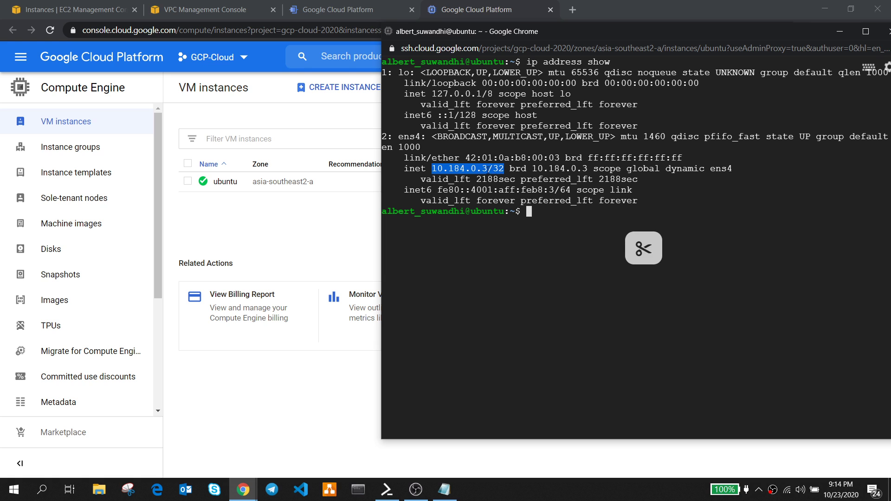
pyautogui.moveTo(432, 170); pyautogui.dragTo(503, 170)
pyautogui.click(449, 170)
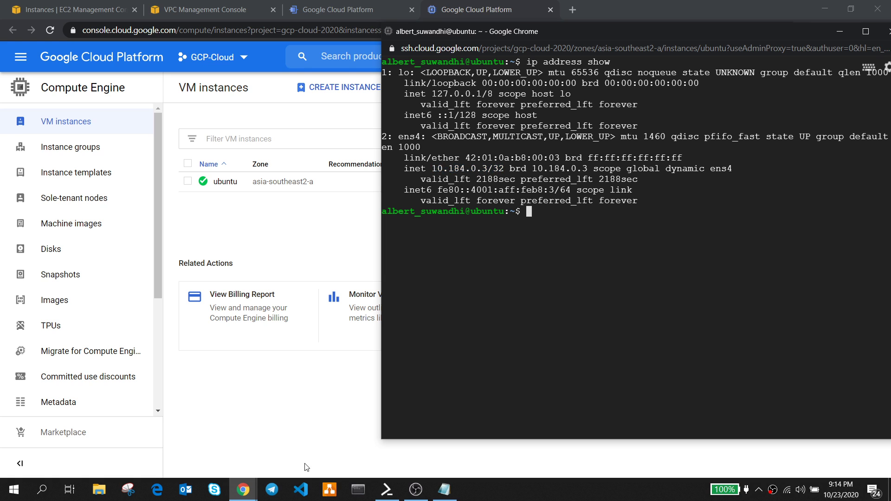
# - Ping 10.184.0.3 from the Docker server's terminal, stopping after a few packets
pyautogui.click(387, 489)
pyautogui.write('pin')
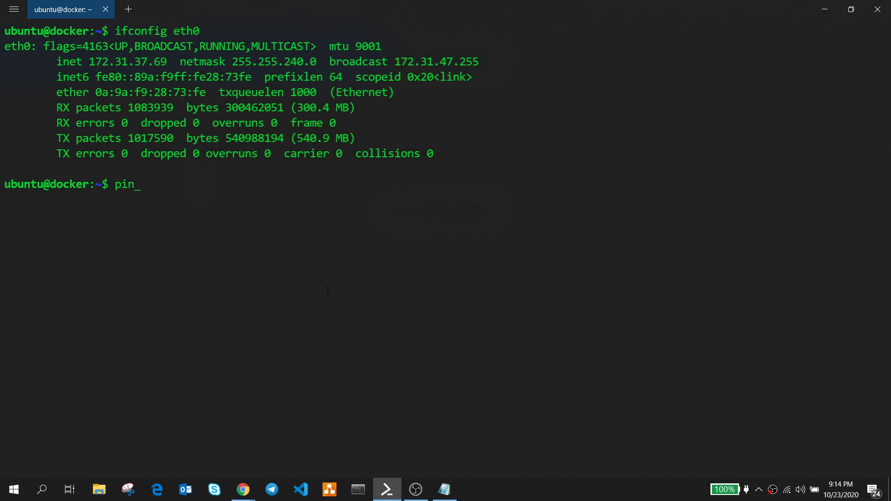
pyautogui.write('g 10.184.0.3')
pyautogui.press('Return')
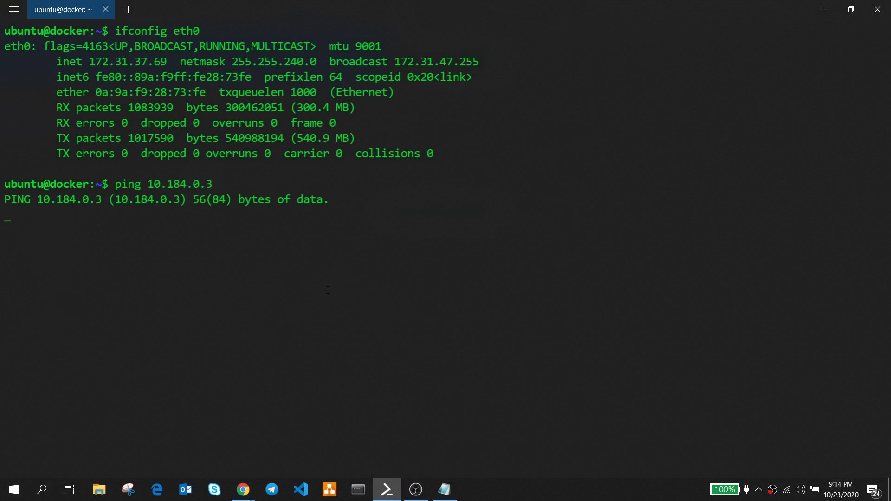
pyautogui.hotkey('ctrl', 'c')
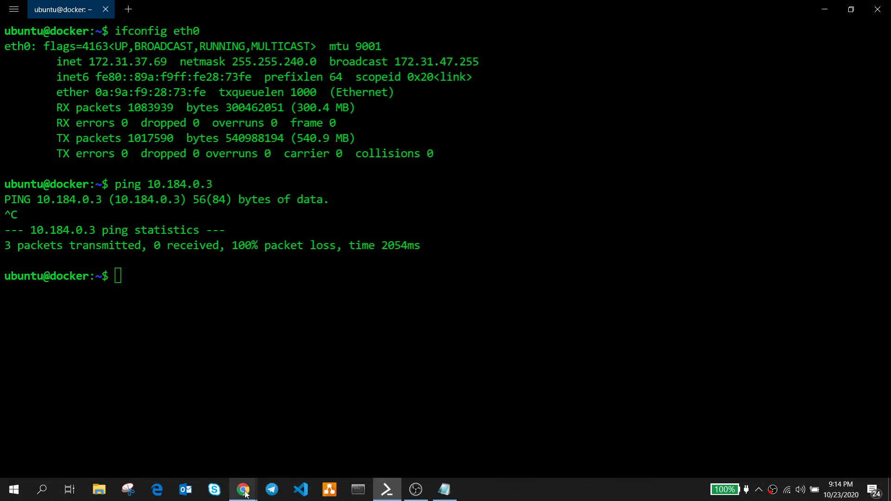
# - Start a new VPN connection in Google Cloud Hybrid Connectivity using the Classic VPN option
pyautogui.moveTo(244, 490)
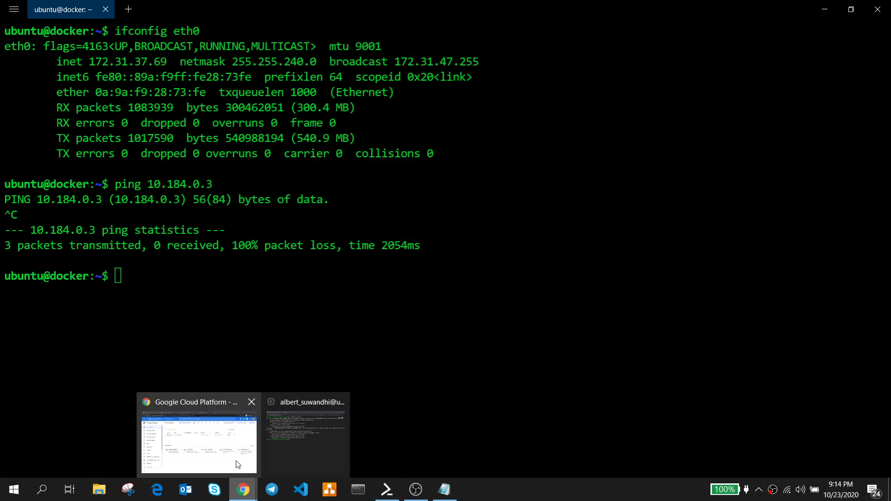
pyautogui.click(227, 448)
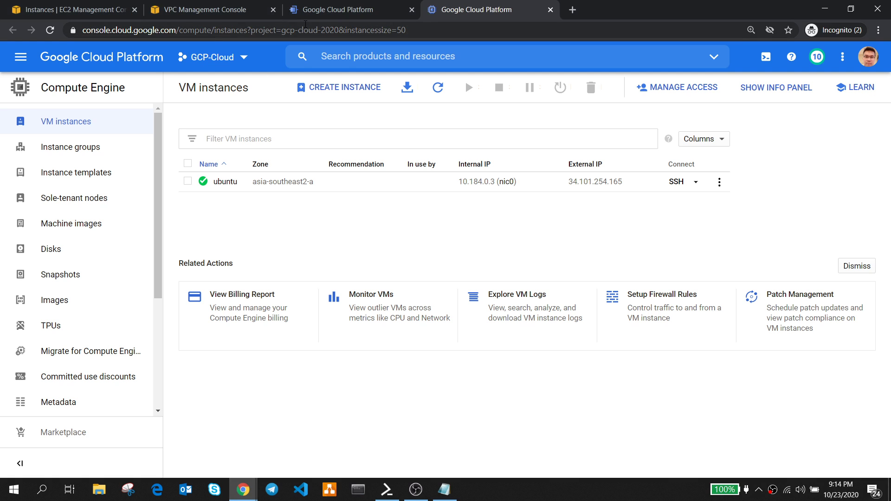
pyautogui.click(321, 6)
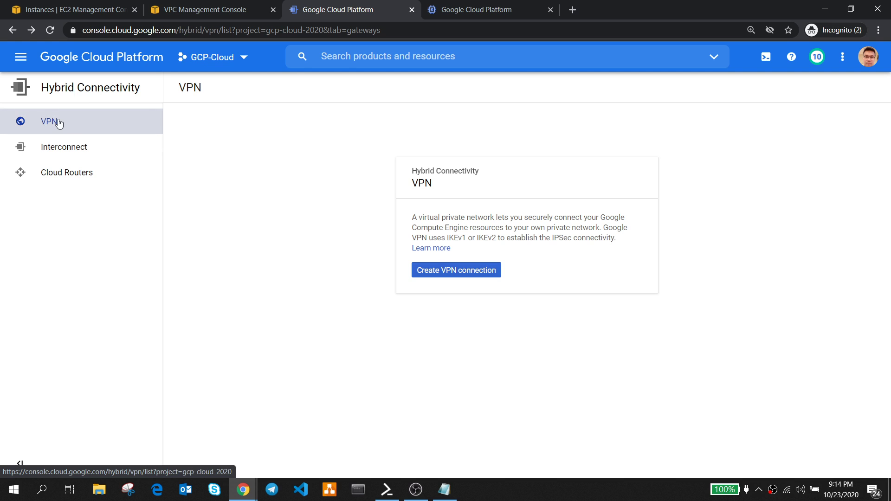
pyautogui.click(442, 270)
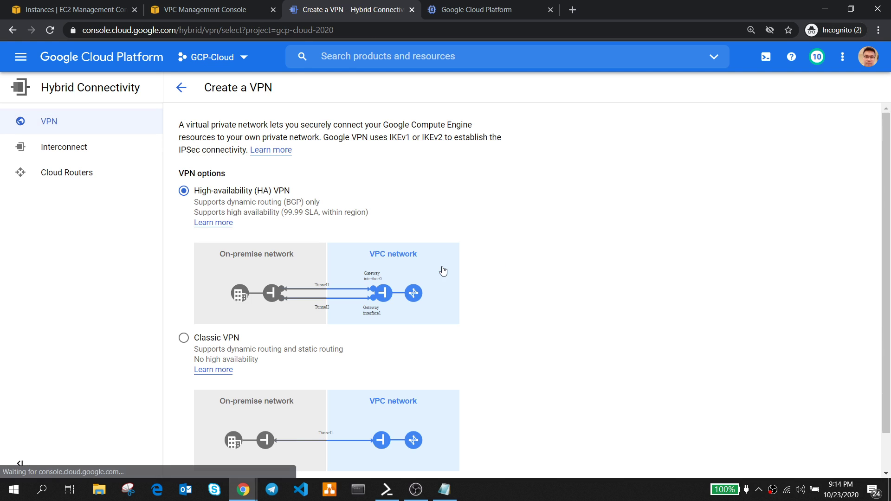
pyautogui.scroll(-1, 496, 245)
pyautogui.scroll(1, 496, 245)
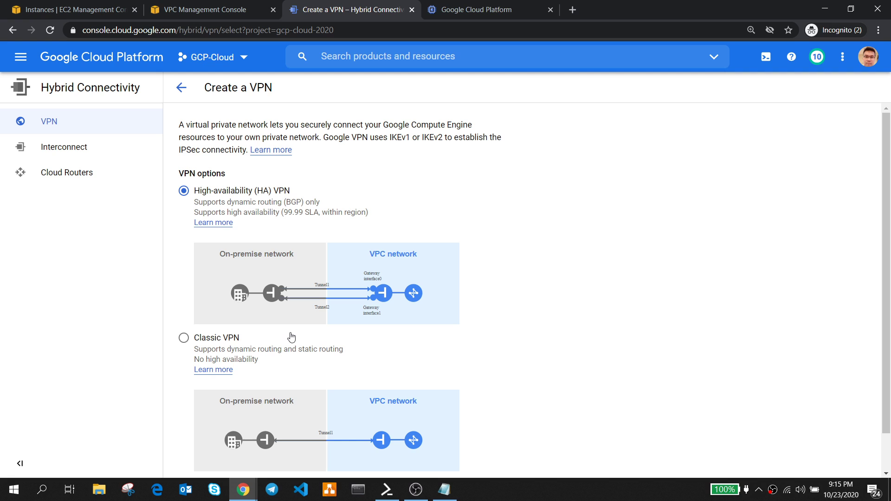
pyautogui.click(184, 337)
pyautogui.scroll(-1, 288, 357)
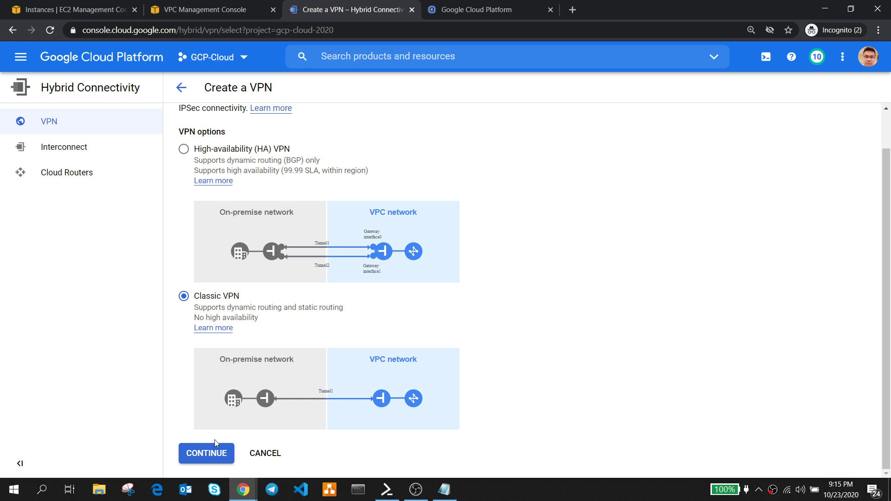
pyautogui.click(208, 454)
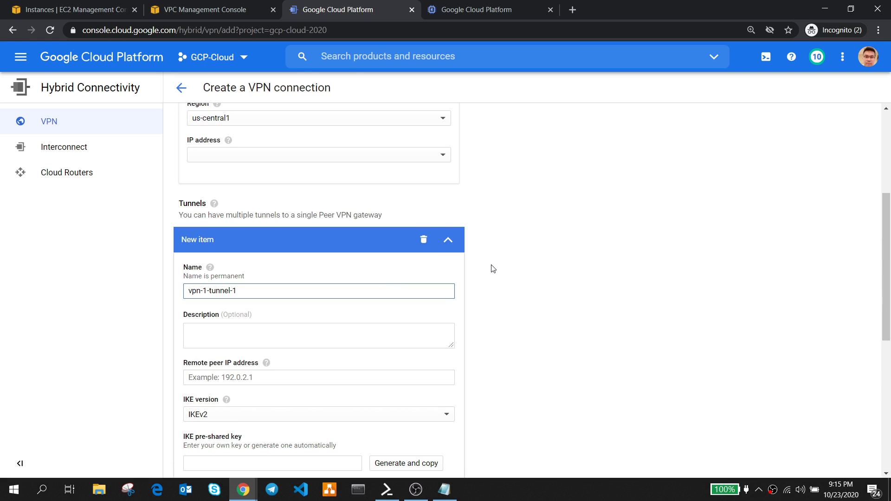
# - Remove the new tunnel item from the VPN connection and name the VPN gateway gcpvpngw
pyautogui.click(424, 239)
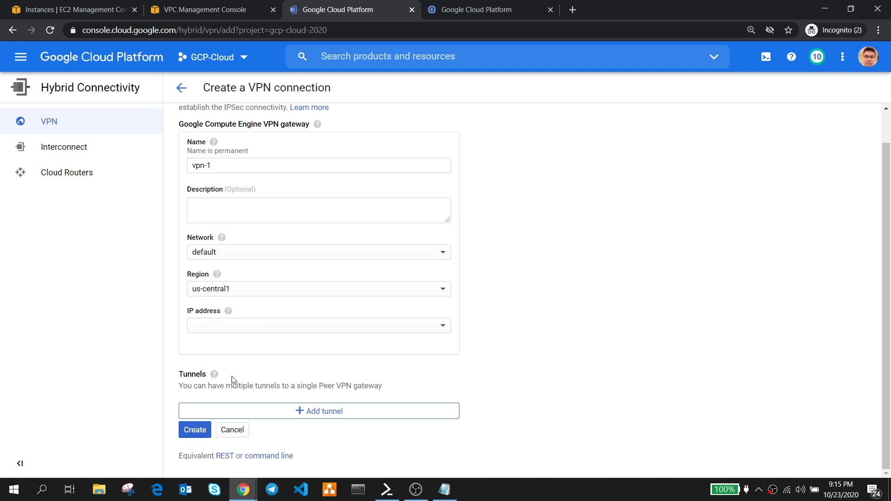
pyautogui.scroll(1, 315, 378)
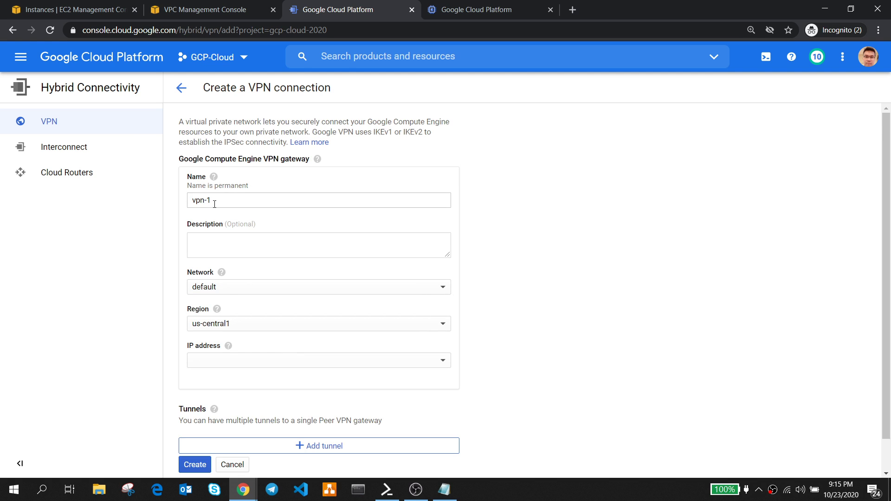
pyautogui.moveTo(237, 196); pyautogui.dragTo(161, 205)
pyautogui.write('gc')
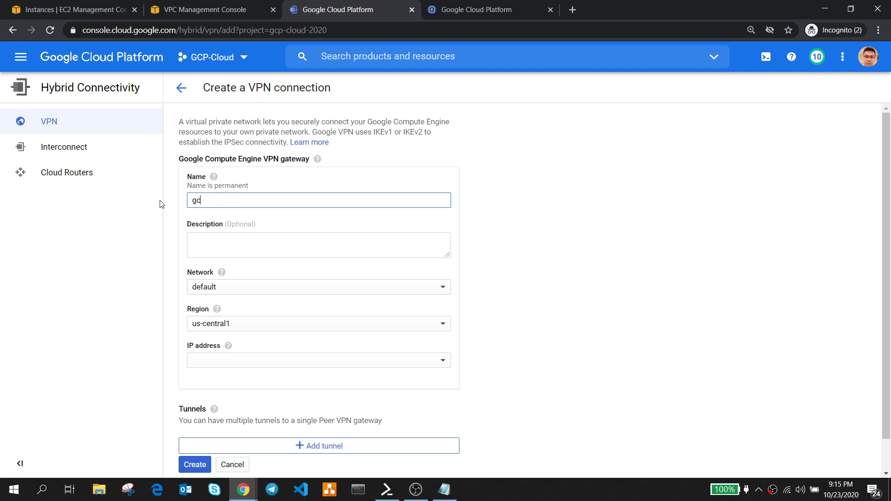
pyautogui.write('pvpngw')
# - Keep the gateway on the default network and set its region to asia-southeast2
pyautogui.click(246, 287)
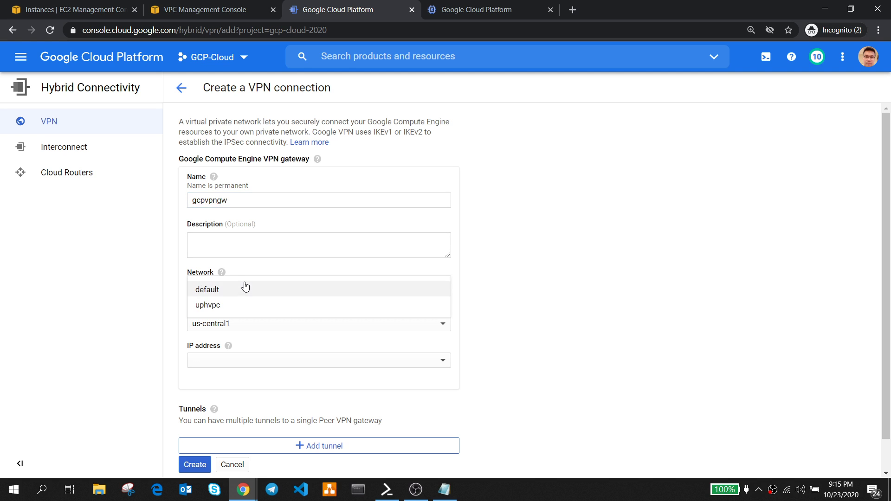
pyautogui.click(246, 288)
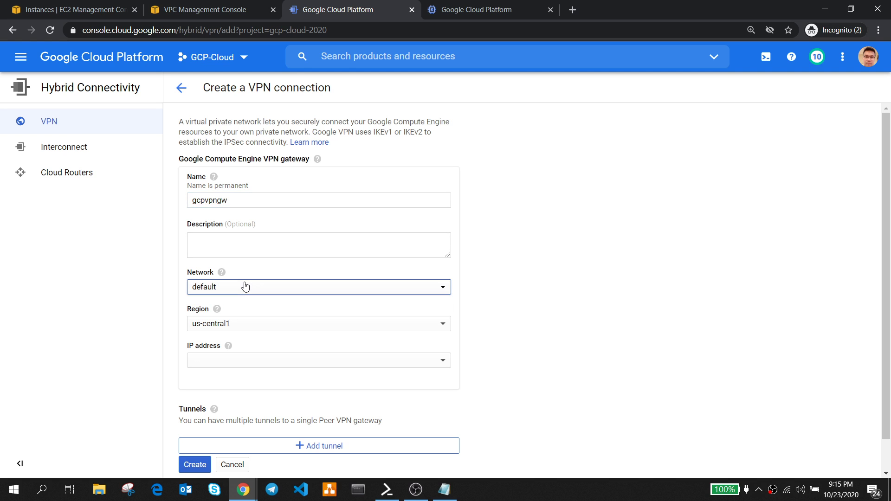
pyautogui.click(252, 326)
pyautogui.scroll(3, 291, 288)
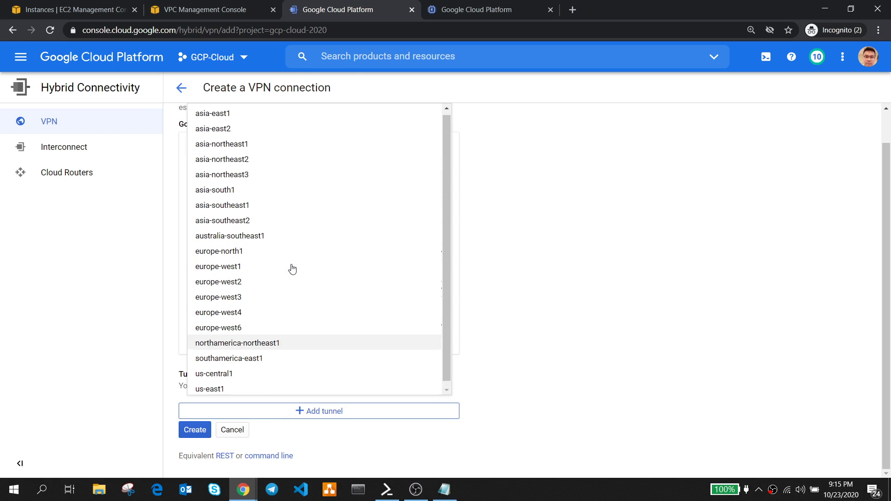
pyautogui.scroll(1, 303, 210)
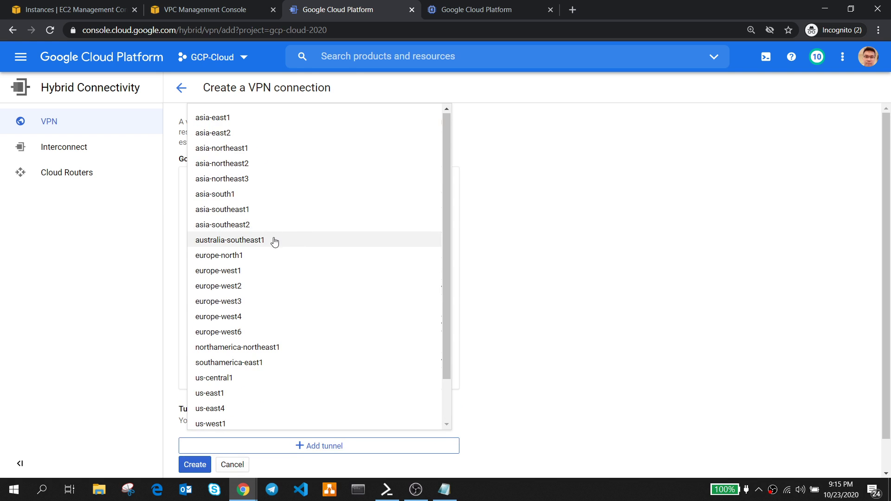
pyautogui.click(274, 225)
pyautogui.scroll(-1, 307, 284)
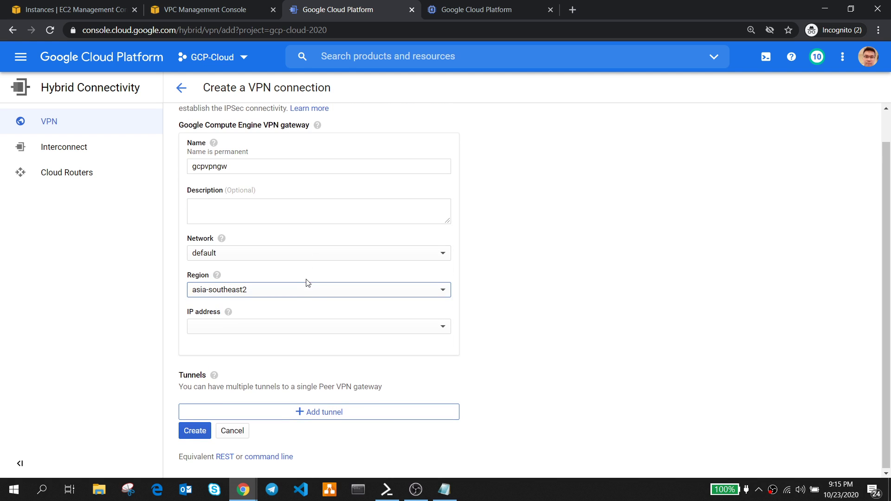
# - Assign the reserved gcpvpnip address (34.101.229.193) to the VPN gateway, check it against the Notepad note, and create the gateway
pyautogui.click(308, 328)
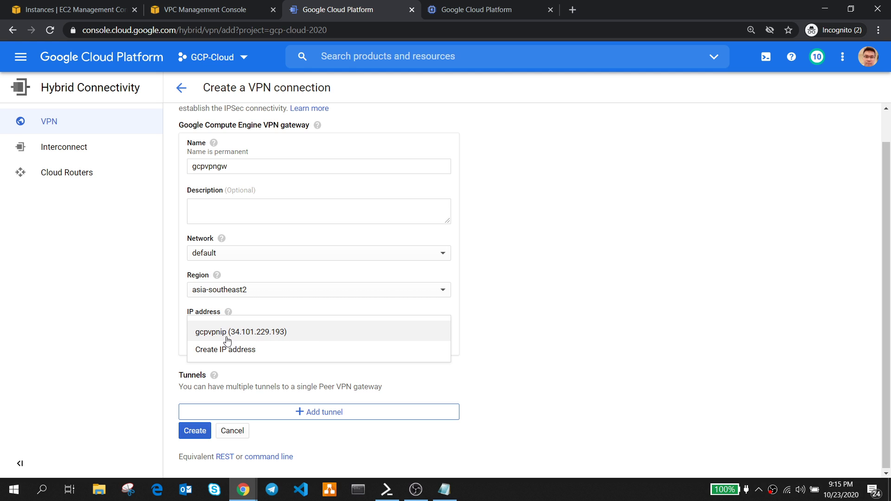
pyautogui.click(307, 337)
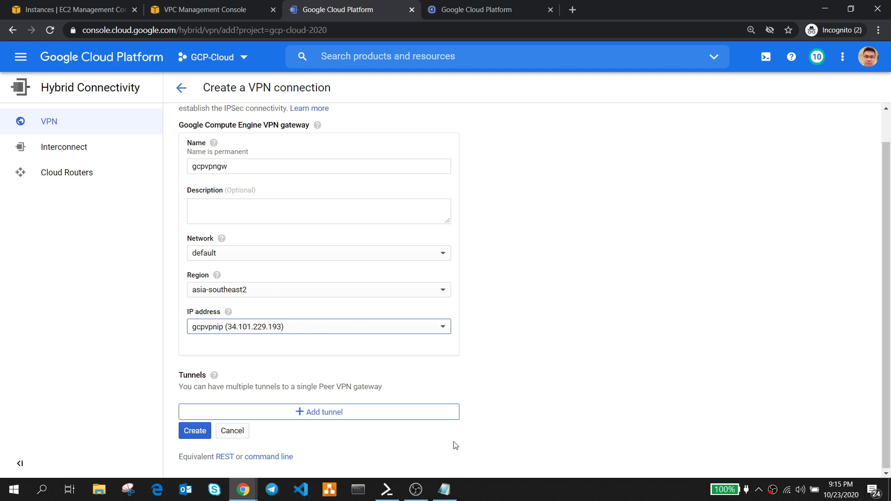
pyautogui.click(445, 490)
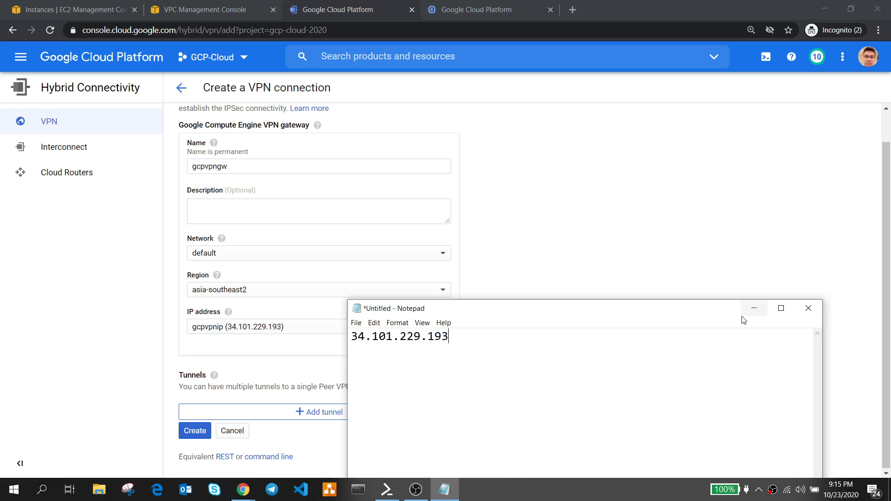
pyautogui.click(754, 308)
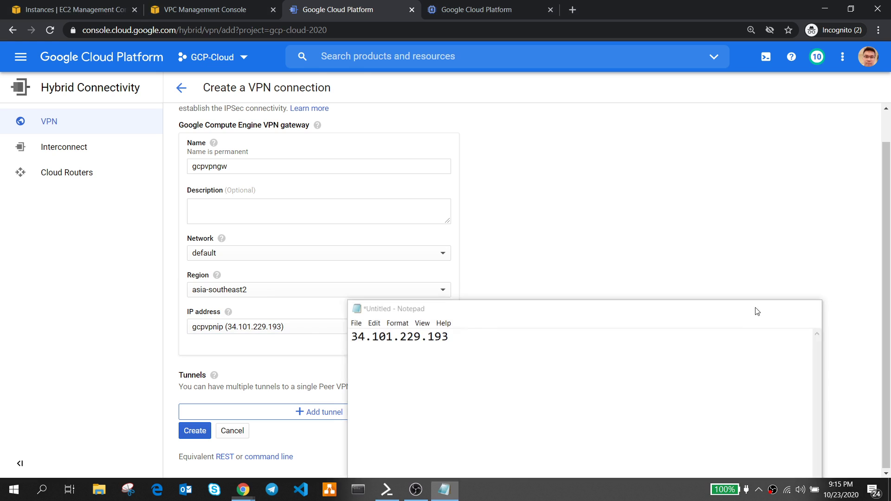
pyautogui.click(190, 431)
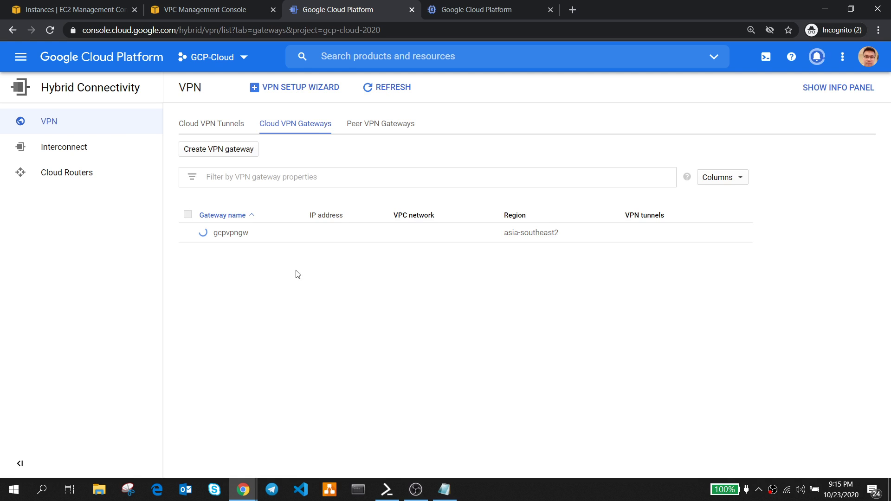
# - Switch to the AWS VPC console and start creating a virtual private gateway
pyautogui.click(218, 9)
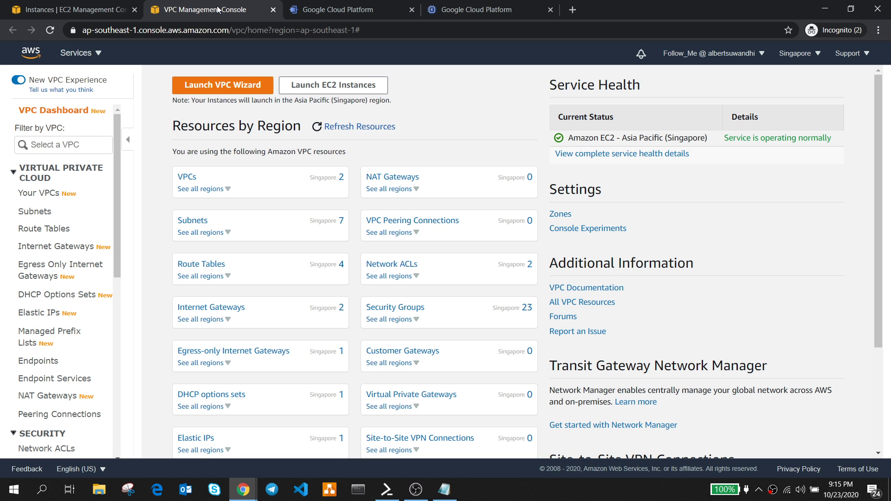
pyautogui.scroll(-1, 65, 266)
pyautogui.scroll(1, 69, 264)
pyautogui.scroll(-4, 65, 234)
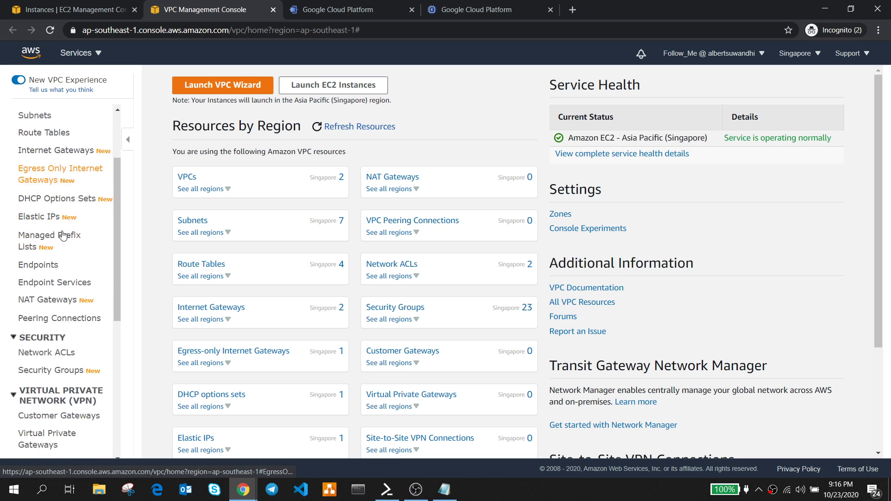
pyautogui.scroll(-1, 63, 236)
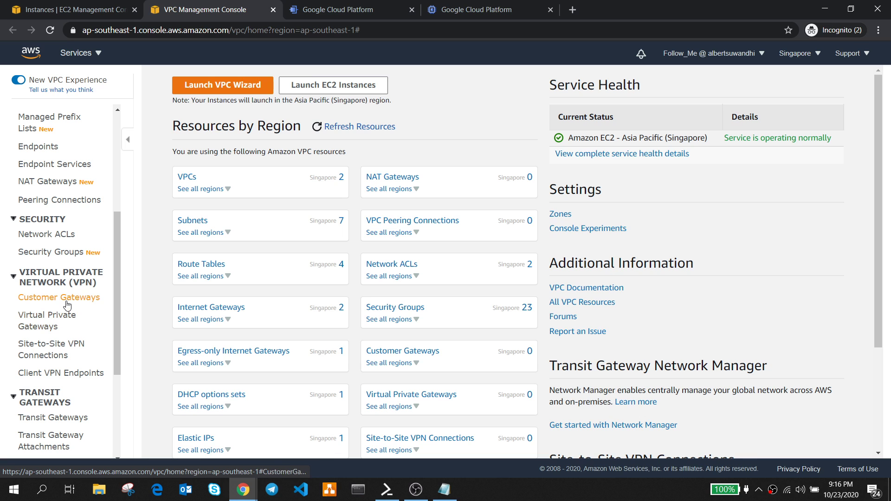
pyautogui.click(60, 316)
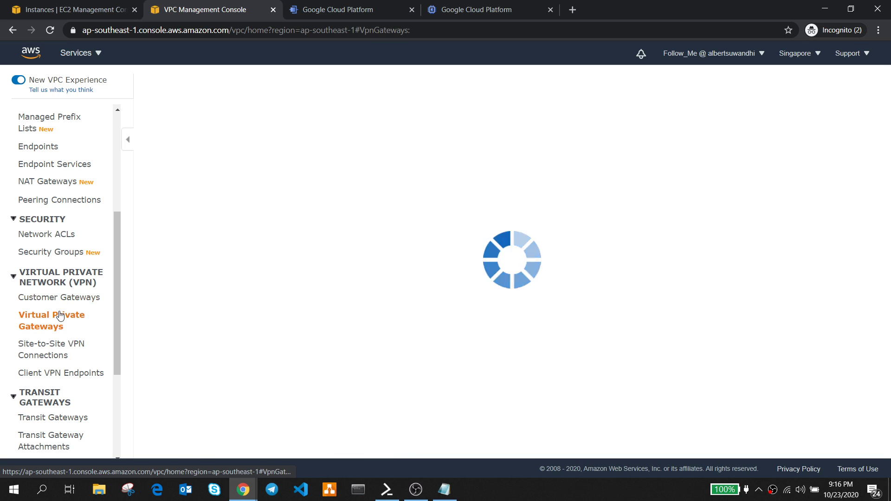
pyautogui.click(455, 172)
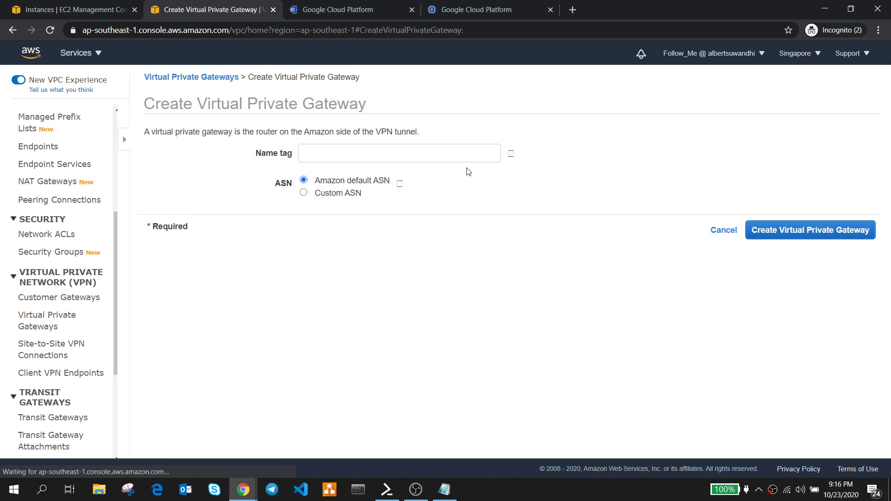
# - Name the virtual private gateway awsvgw, keep the Amazon default ASN, and create it
pyautogui.click(239, 158)
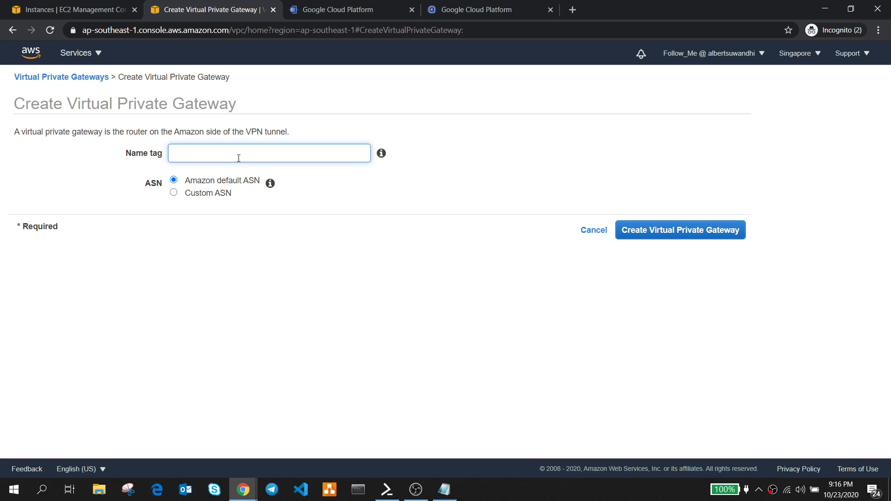
pyautogui.write('awsvpgw')
pyautogui.press('BackSpace')
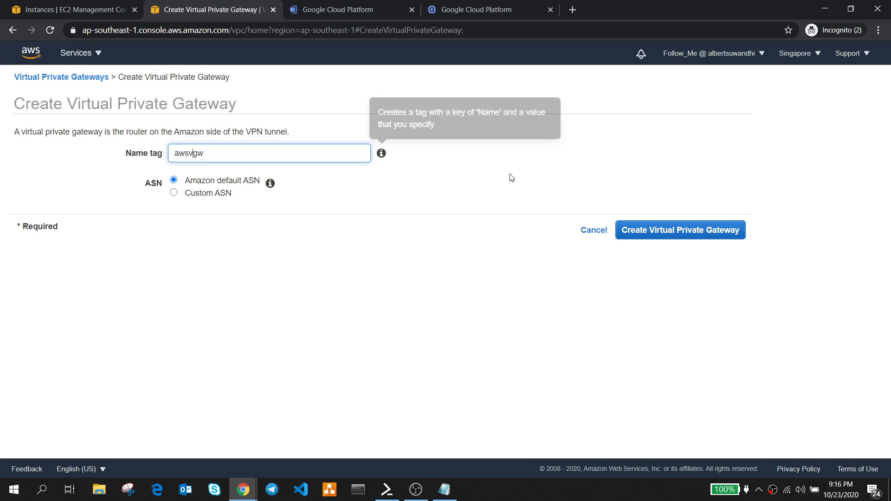
pyautogui.click(656, 233)
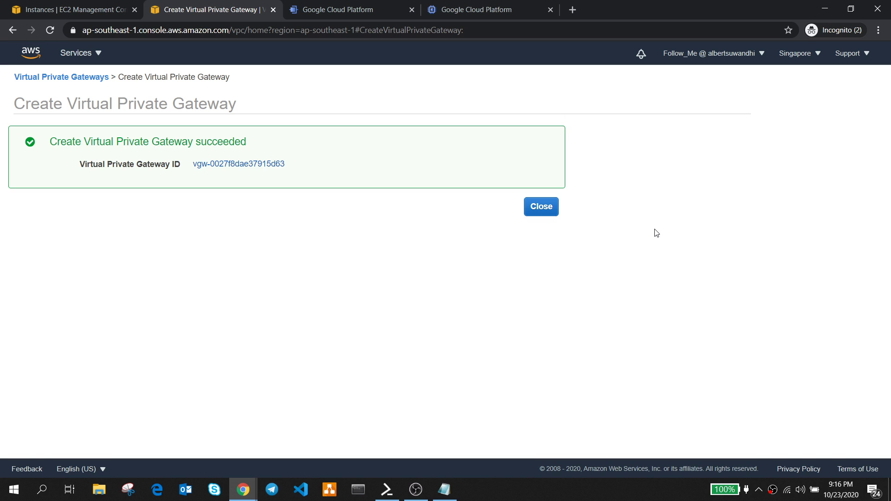
pyautogui.click(546, 207)
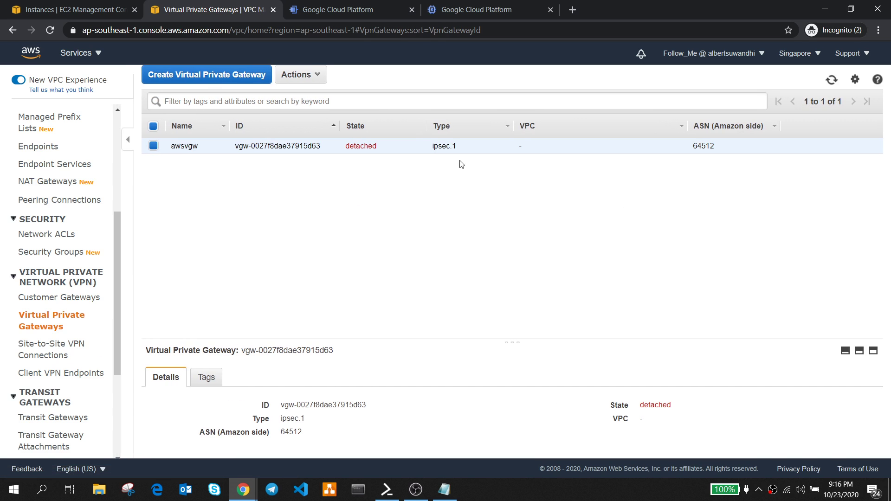
# - Attach the awsvgw virtual private gateway to default-vpc (vpc-b67f7ad3)
pyautogui.click(304, 75)
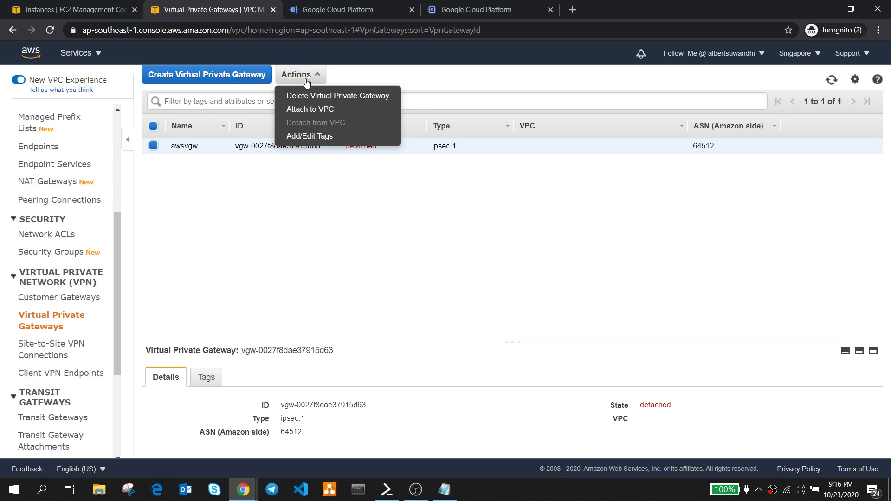
pyautogui.click(310, 107)
pyautogui.click(350, 185)
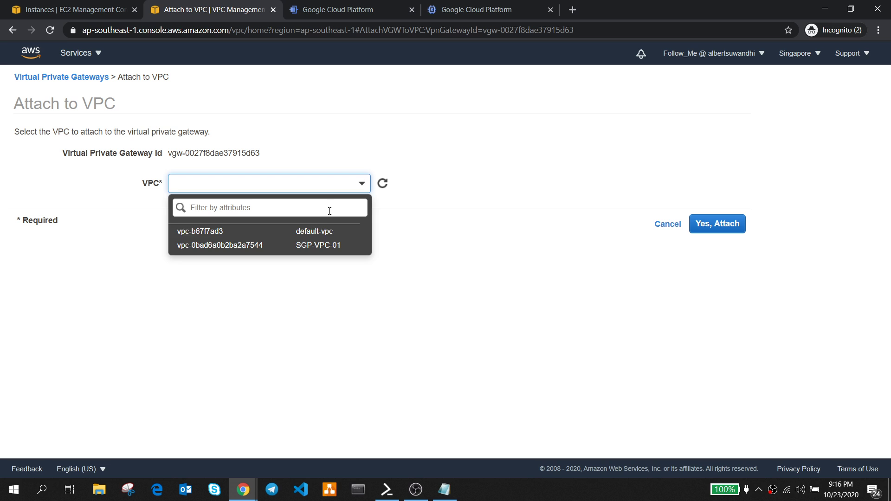
pyautogui.click(327, 232)
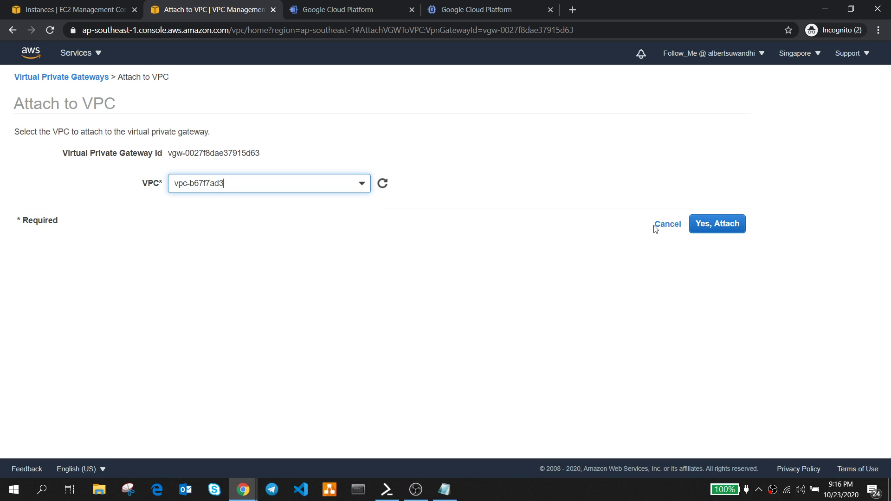
pyautogui.click(724, 224)
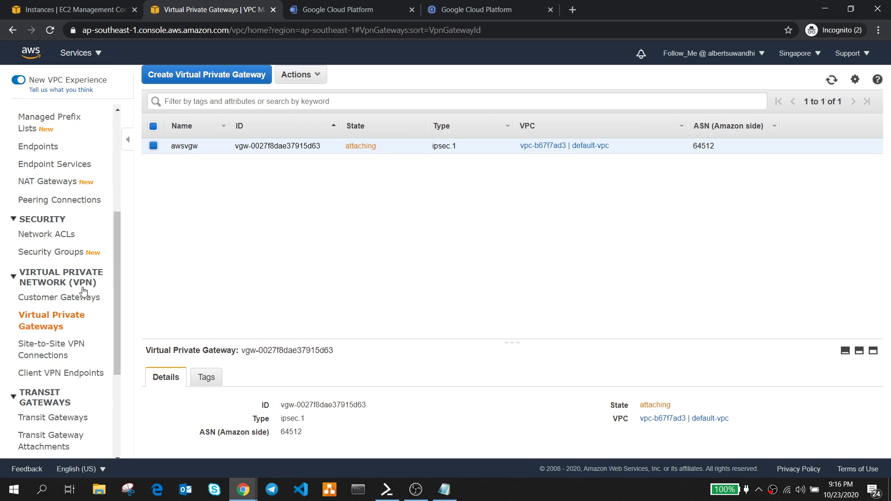
# - Start a new customer gateway named gcpcgw, keeping static routing
pyautogui.click(61, 298)
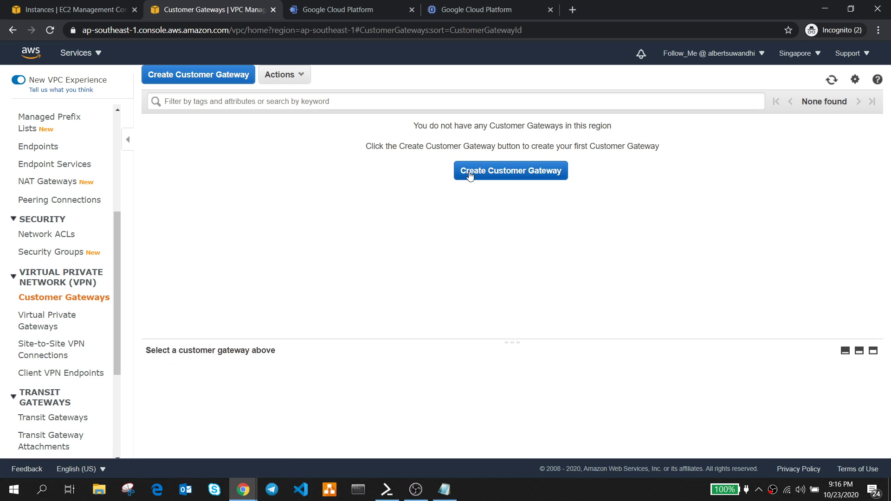
pyautogui.click(470, 172)
pyautogui.click(260, 200)
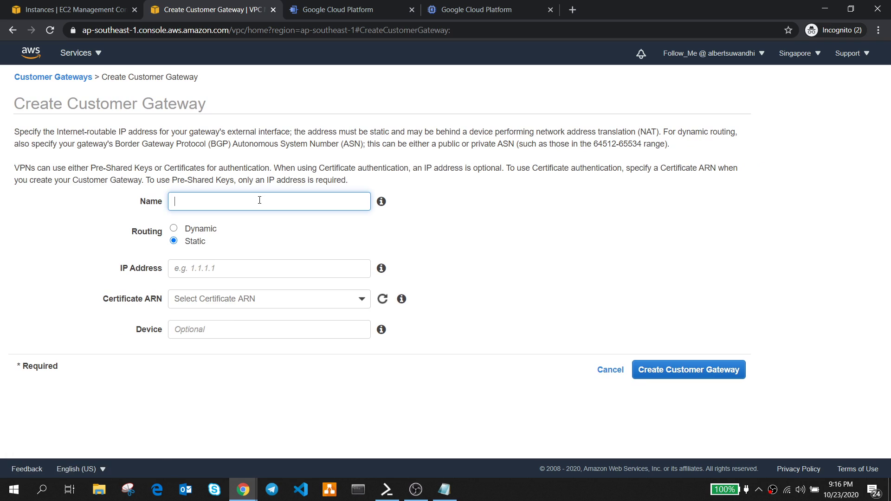
pyautogui.write('gcpcgw')
# - Copy 34.101.229.193 from the Notepad note into the customer gateway's IP address and create the gateway
pyautogui.click(213, 268)
pyautogui.click(444, 490)
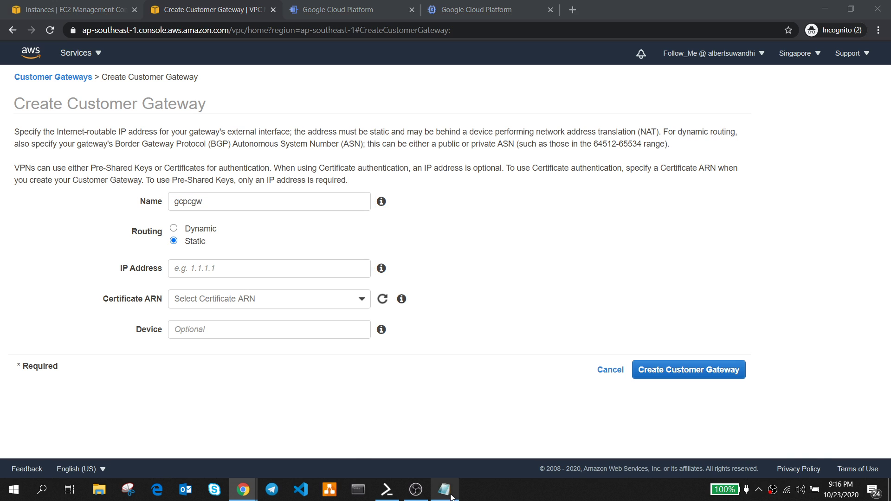
pyautogui.moveTo(449, 336); pyautogui.dragTo(350, 335)
pyautogui.hotkey('ctrl', 'c')
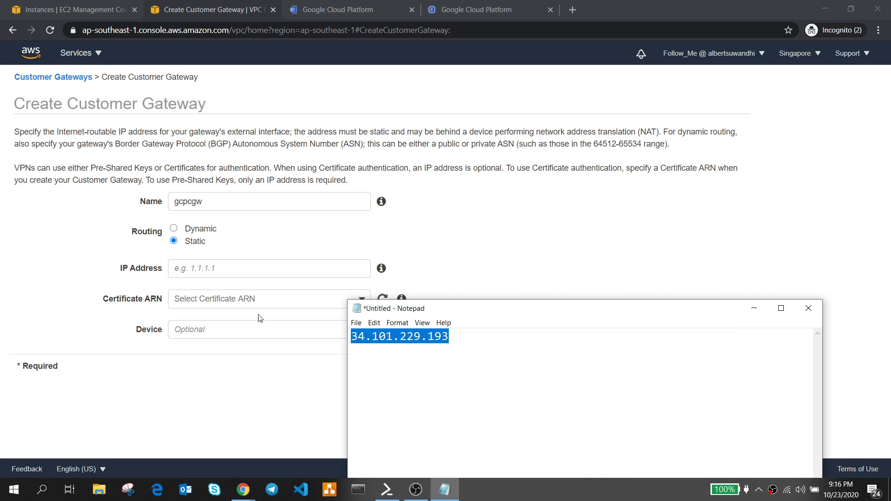
pyautogui.click(217, 269)
pyautogui.hotkey('ctrl', 'v')
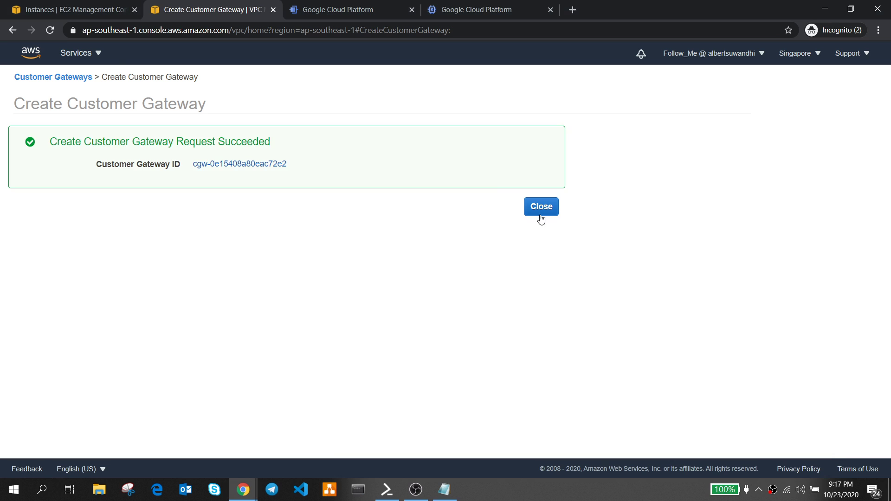
pyautogui.click(541, 210)
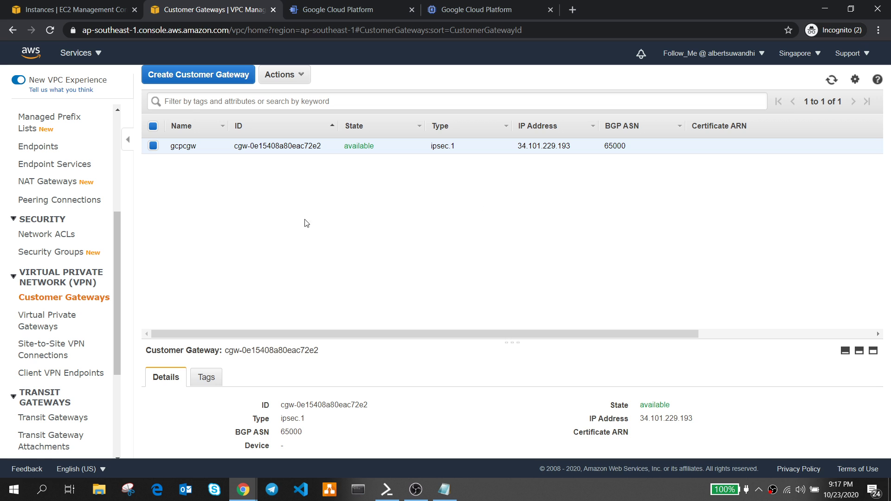
# - Check the awsvgw attachment state, then start a site-to-site VPN connection named VPN to GCP using awsvgw as its virtual private gateway
pyautogui.click(42, 325)
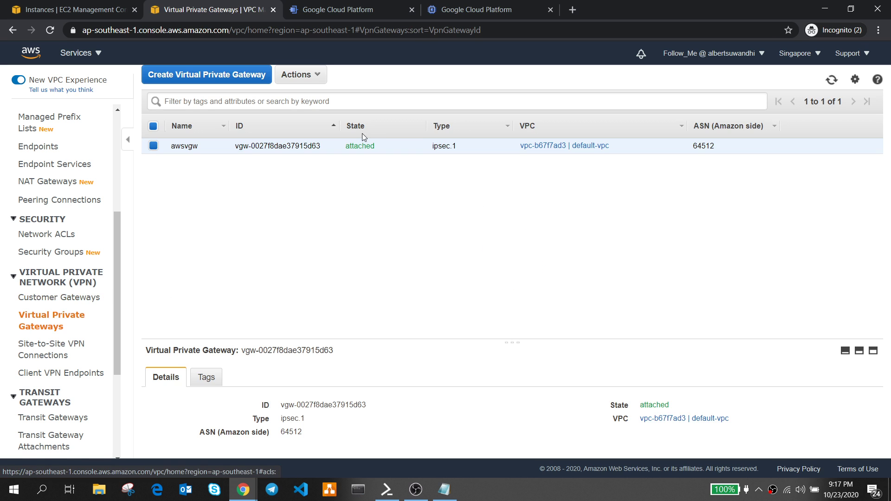
pyautogui.click(59, 348)
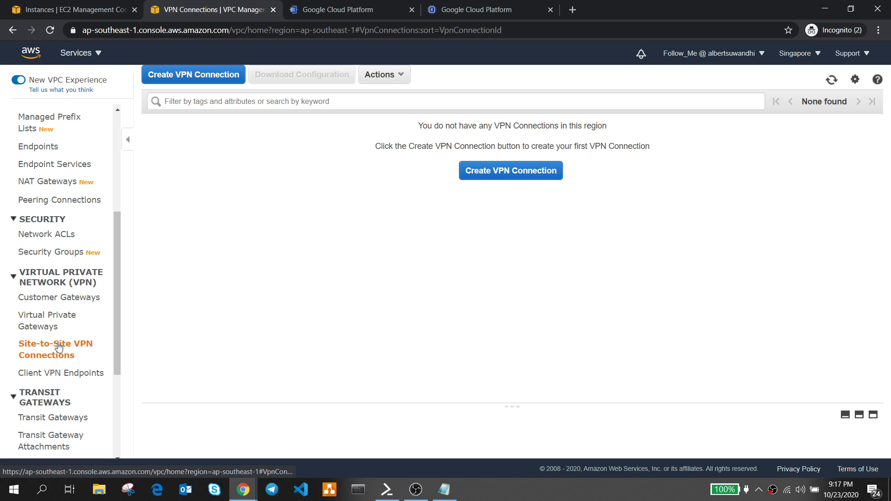
pyautogui.click(522, 170)
pyautogui.click(319, 168)
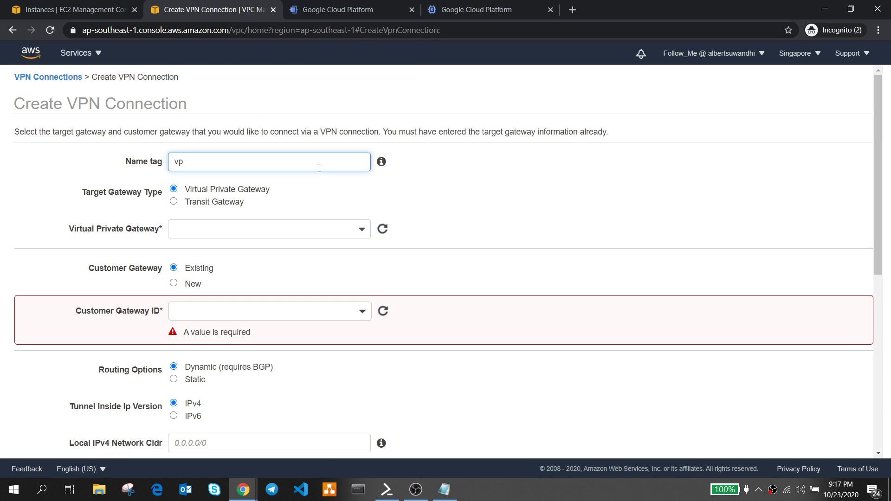
pyautogui.write('VPN to GCP')
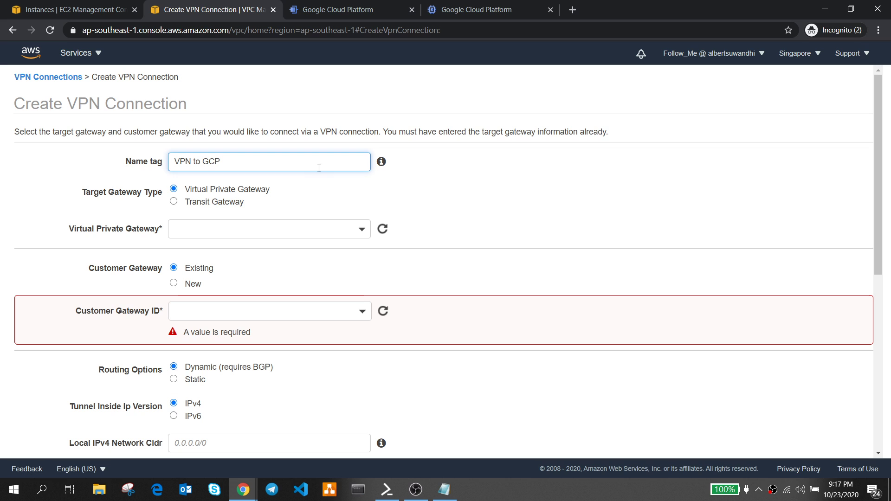
pyautogui.click(277, 236)
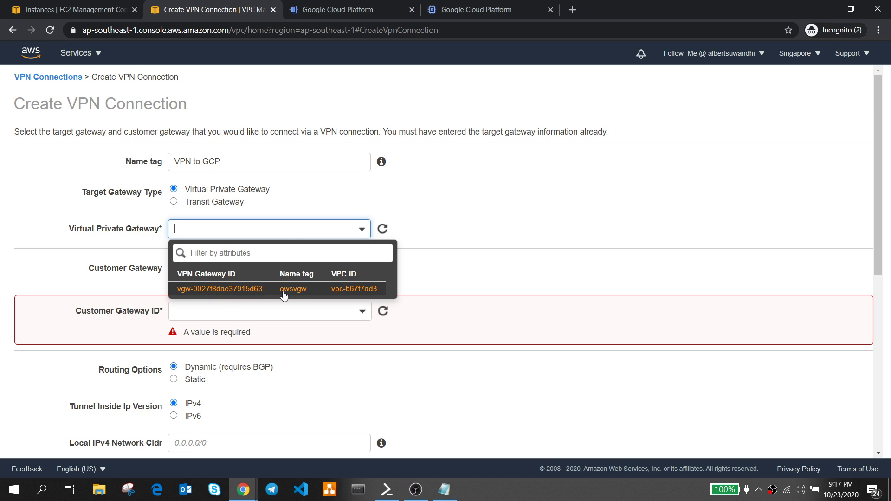
pyautogui.click(317, 293)
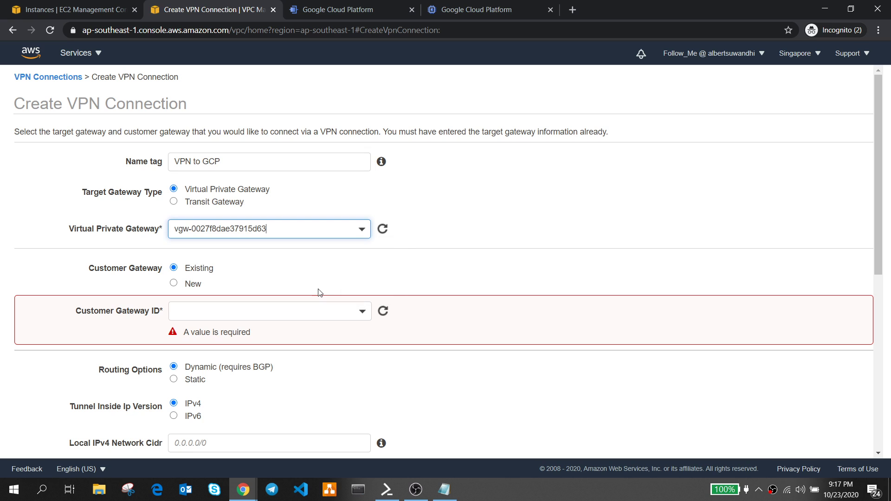
pyautogui.scroll(-1, 241, 253)
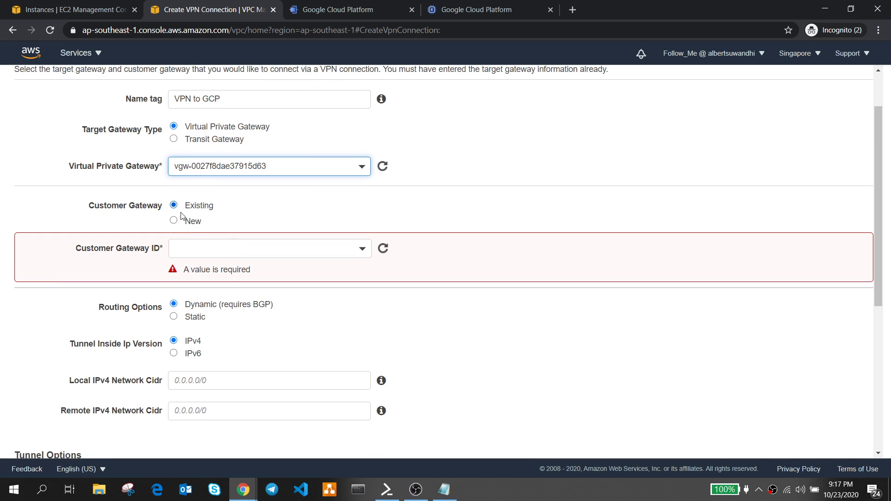
# - Select the existing customer gateway gcpcgw and set static routing with the IP prefix 10.184.0.0/20
pyautogui.click(217, 247)
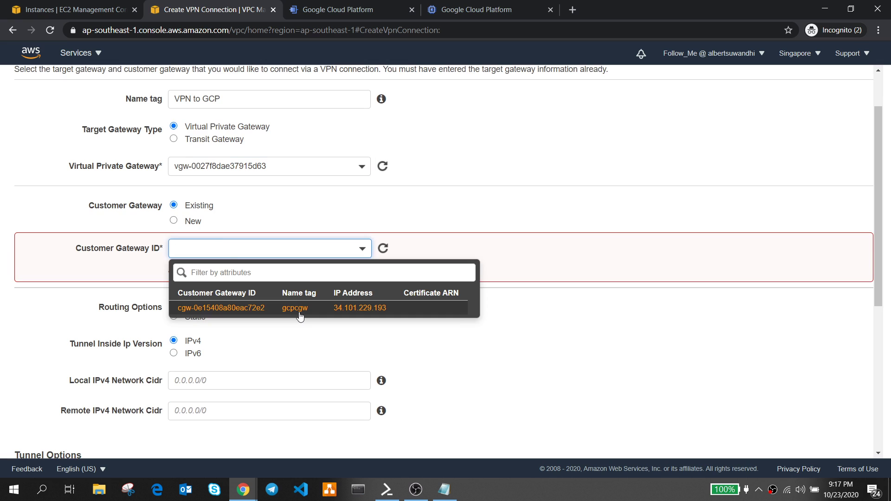
pyautogui.click(299, 310)
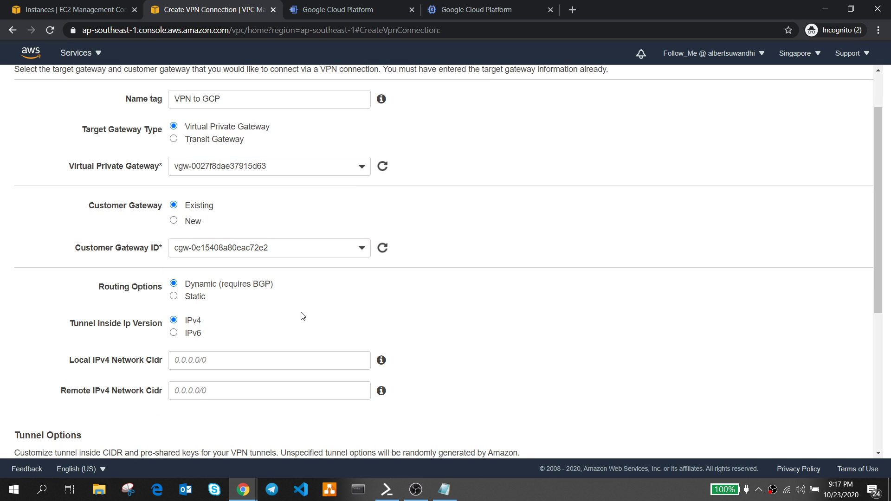
pyautogui.click(174, 297)
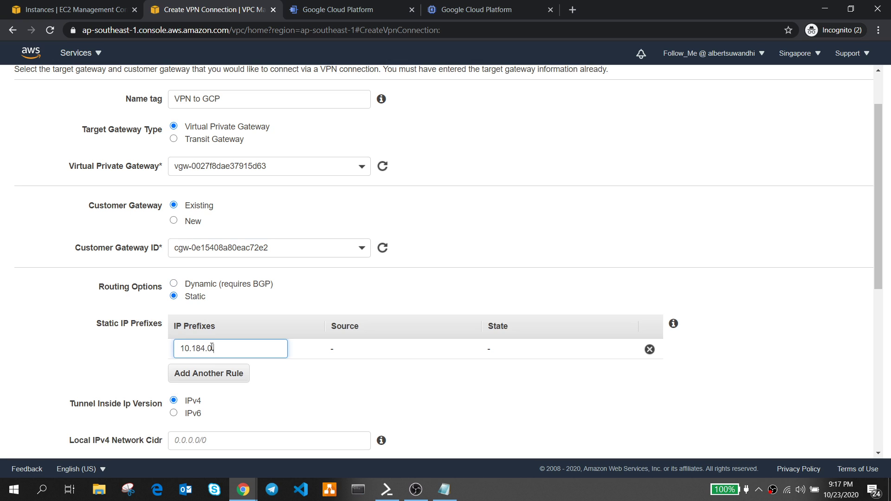
pyautogui.write('10.184.0.0/20')
# - Open Google Cloud's VPC networks in a separate browser tab and look up the IP range of the default network's asia-southeast2 subnet
pyautogui.click(481, 19)
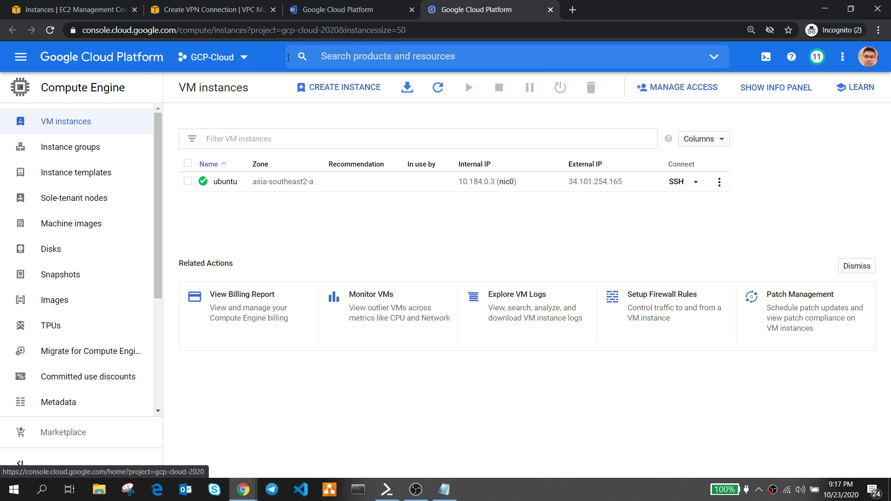
pyautogui.click(342, 57)
pyautogui.write('vpc')
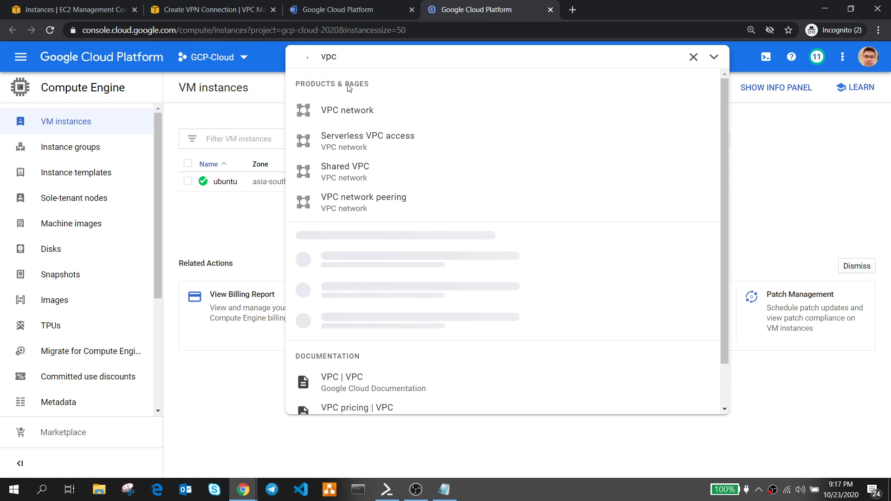
pyautogui.rightClick(353, 111)
pyautogui.click(367, 116)
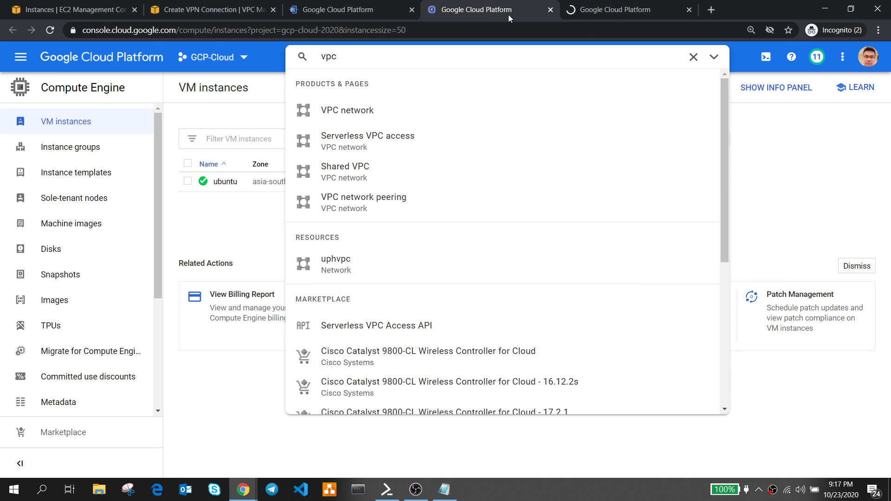
pyautogui.click(601, 8)
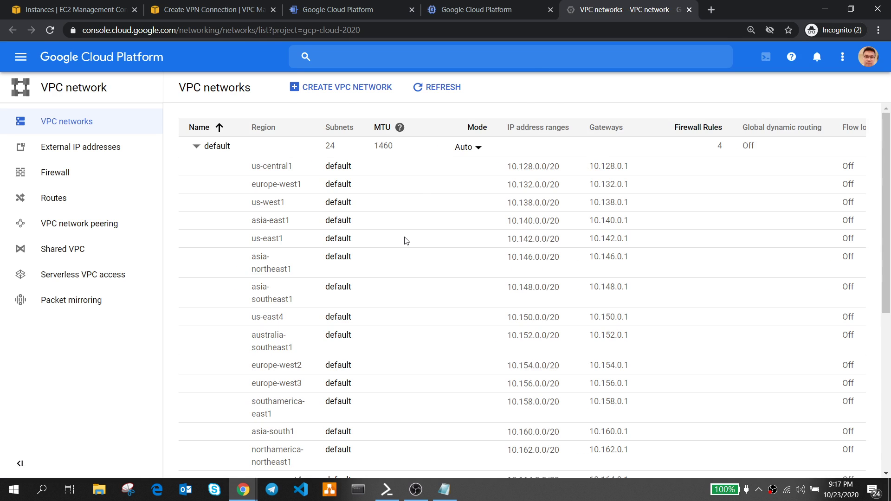
pyautogui.scroll(-10, 406, 240)
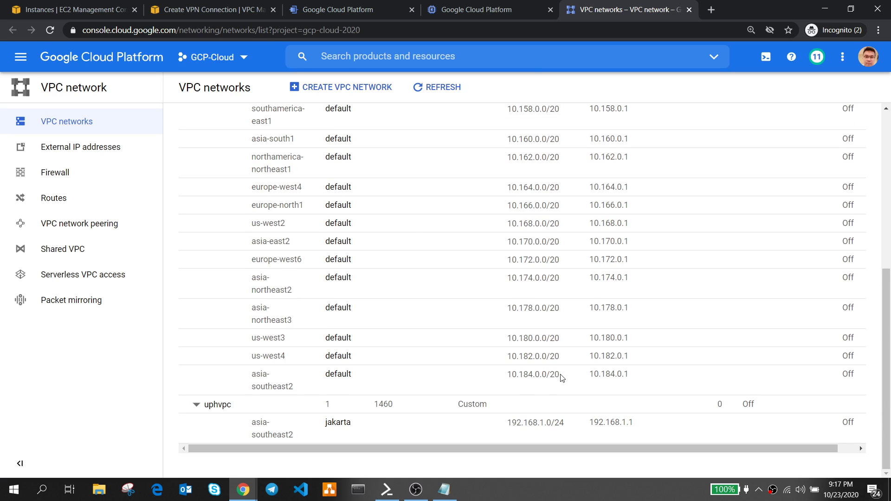
pyautogui.moveTo(562, 375); pyautogui.dragTo(509, 384)
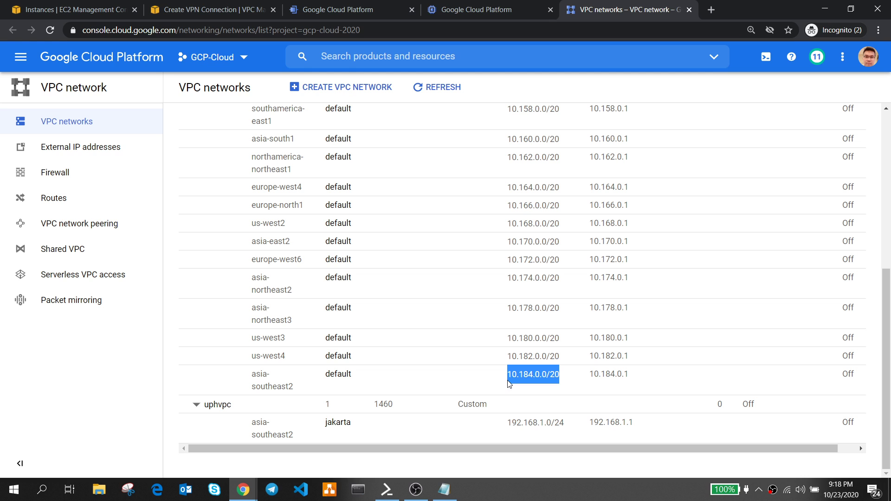
# - Return to the AWS VPN connection form and set the remote IPv4 network CIDR to 172.31.0.0/16
pyautogui.click(211, 10)
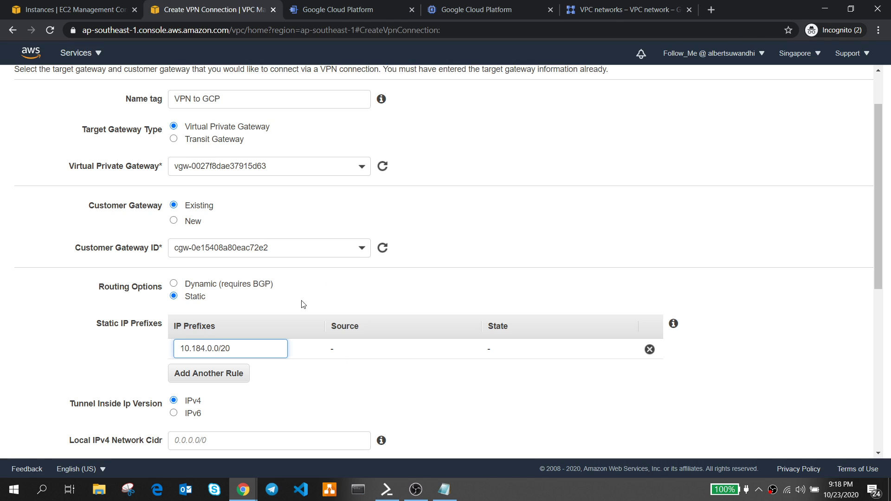
pyautogui.scroll(-3, 302, 304)
pyautogui.click(228, 346)
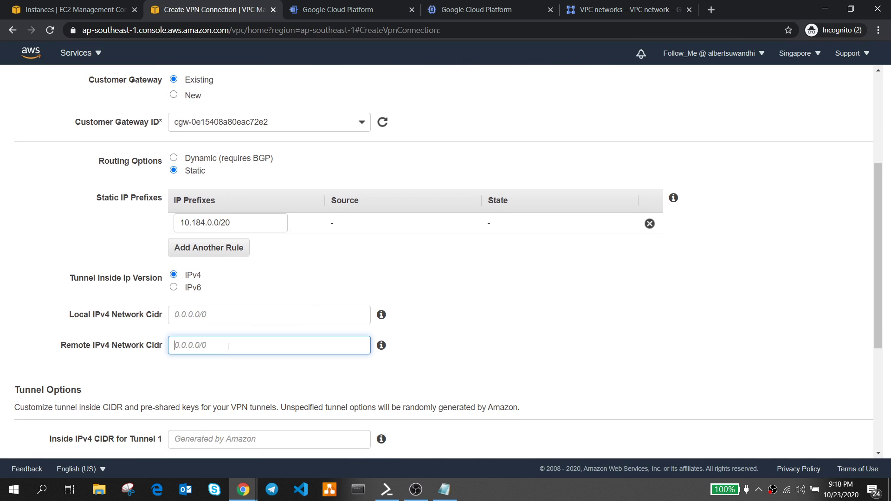
pyautogui.write('172.31.0.0/16')
pyautogui.scroll(-5, 228, 346)
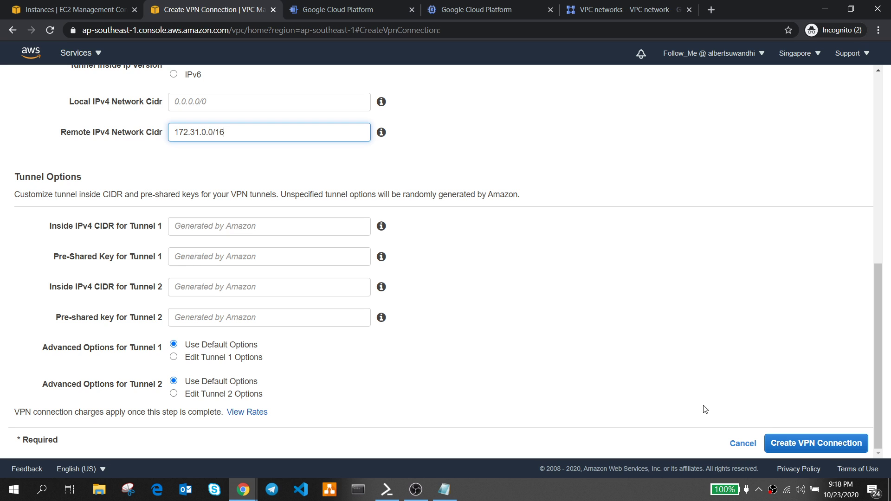
# - Review the settings, create the VPN connection with default tunnel options, and go back to the connections list
pyautogui.click(799, 446)
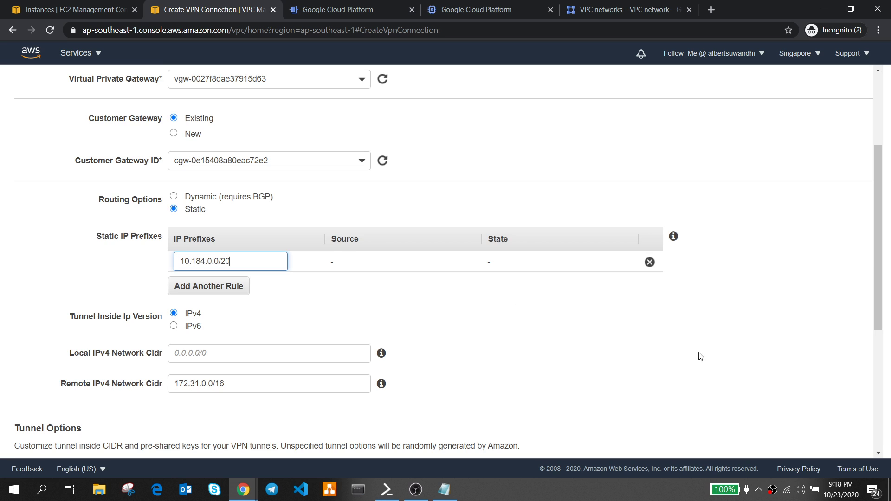
pyautogui.scroll(-6, 699, 355)
pyautogui.scroll(10, 698, 355)
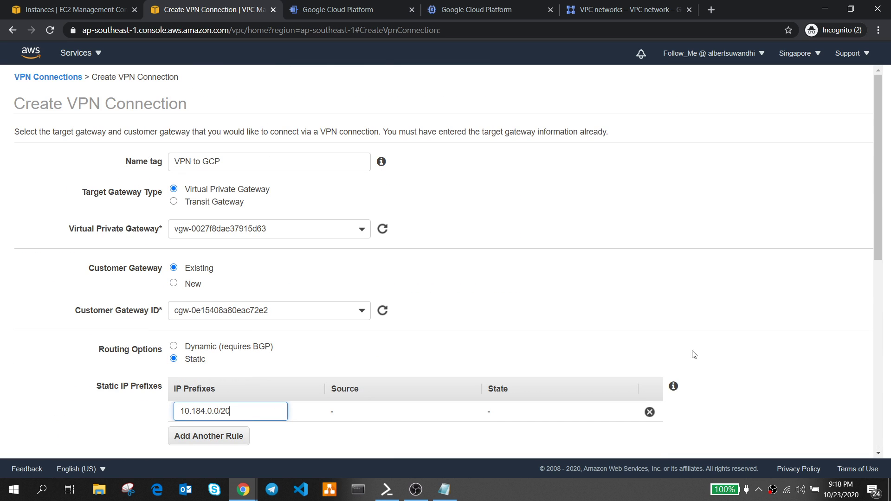
pyautogui.scroll(-4, 415, 292)
pyautogui.scroll(-4, 415, 292)
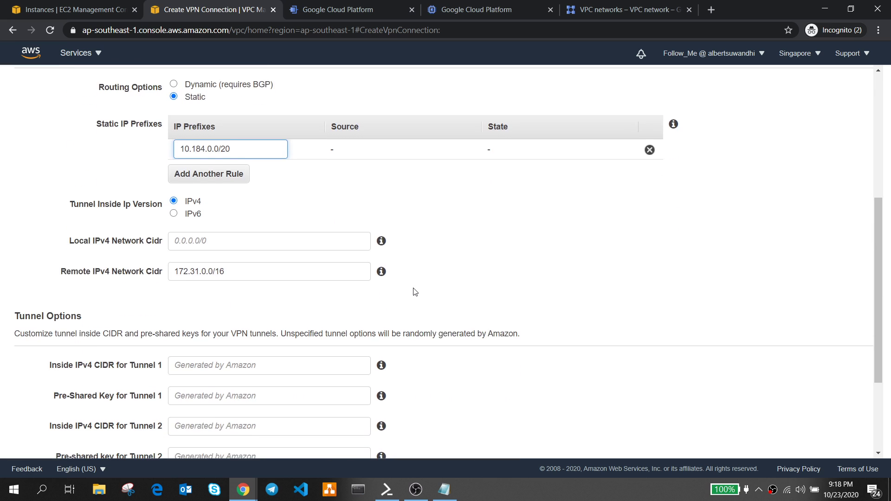
pyautogui.click(782, 450)
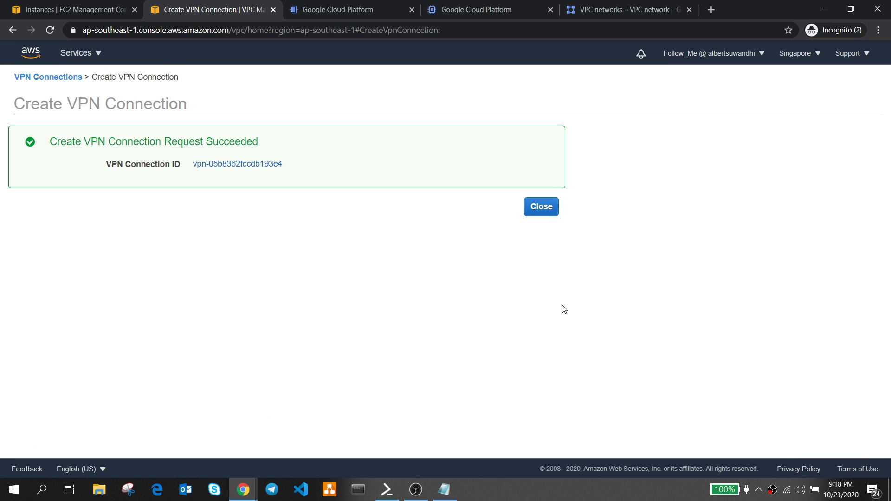
pyautogui.click(548, 206)
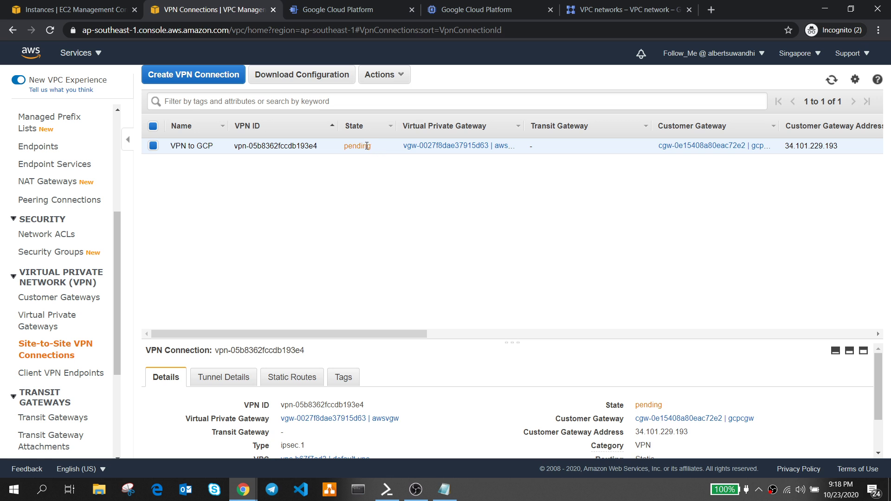
# - Show the tunnel details of VPN to GCP and enlarge the details area enough to read both tunnels
pyautogui.click(223, 377)
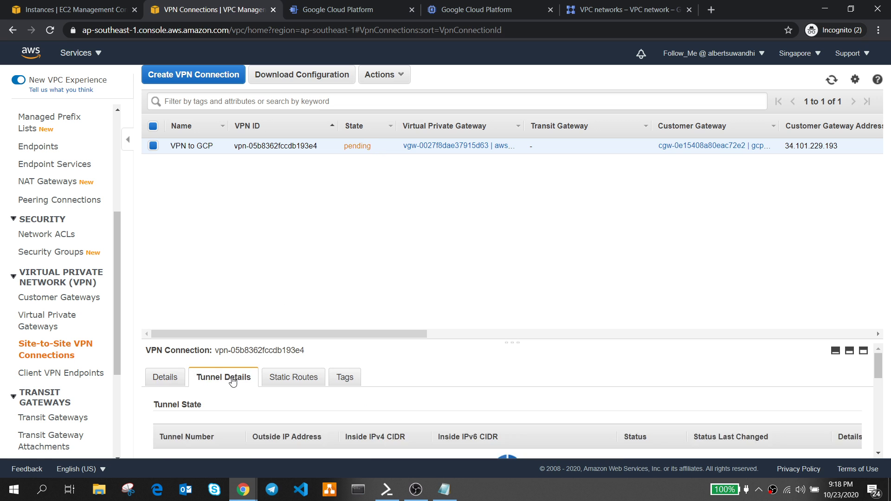
pyautogui.doubleClick(510, 342)
pyautogui.moveTo(510, 341); pyautogui.dragTo(509, 274)
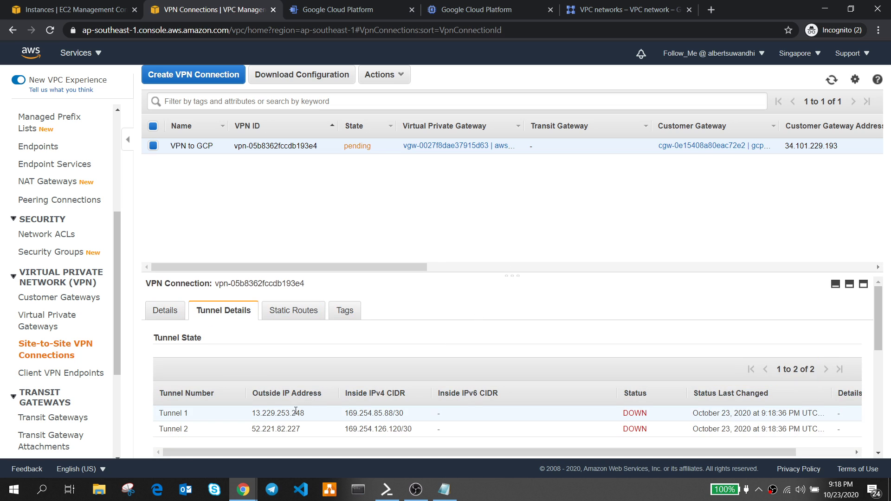
# - Copy Tunnel 1's outside IP address, 13.229.253.248, into the Notepad note beneath a dashed separator line
pyautogui.moveTo(305, 413); pyautogui.dragTo(254, 413)
pyautogui.hotkey('ctrl', 'c')
pyautogui.click(444, 489)
pyautogui.click(478, 335)
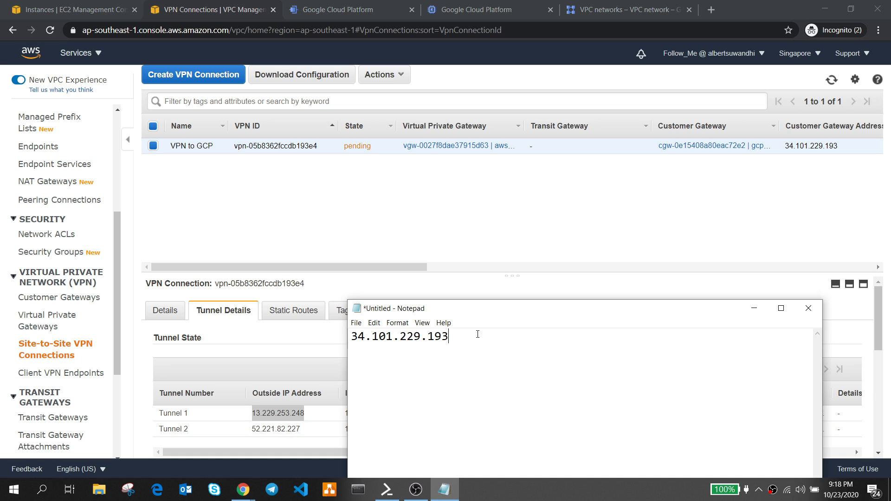
pyautogui.write('-----------------')
pyautogui.hotkey('ctrl', 'v')
pyautogui.click(333, 342)
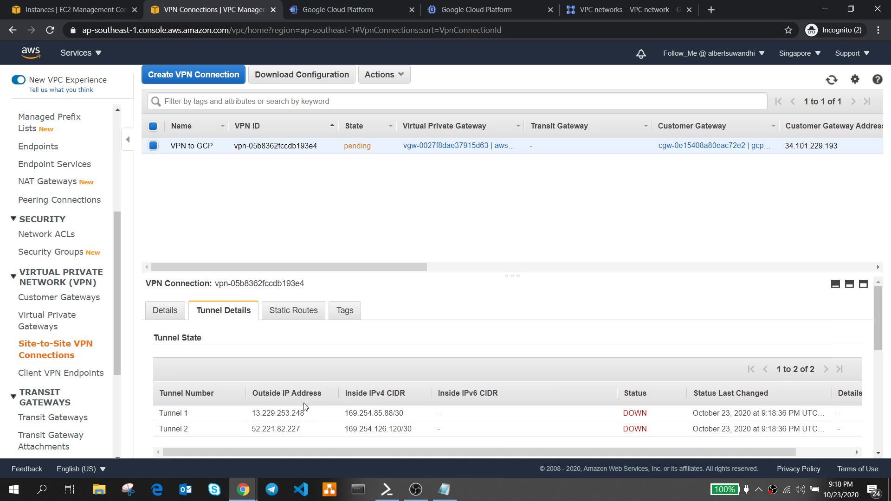
# - Add Tunnel 2's outside IP address, 52.221.82.227, on a new line of the Notepad note
pyautogui.moveTo(302, 430); pyautogui.dragTo(254, 431)
pyautogui.hotkey('ctrl', 'c')
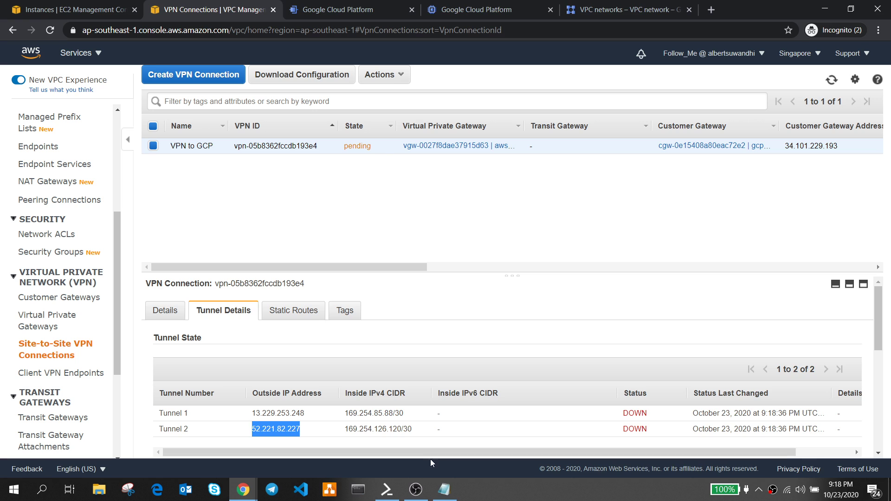
pyautogui.click(444, 490)
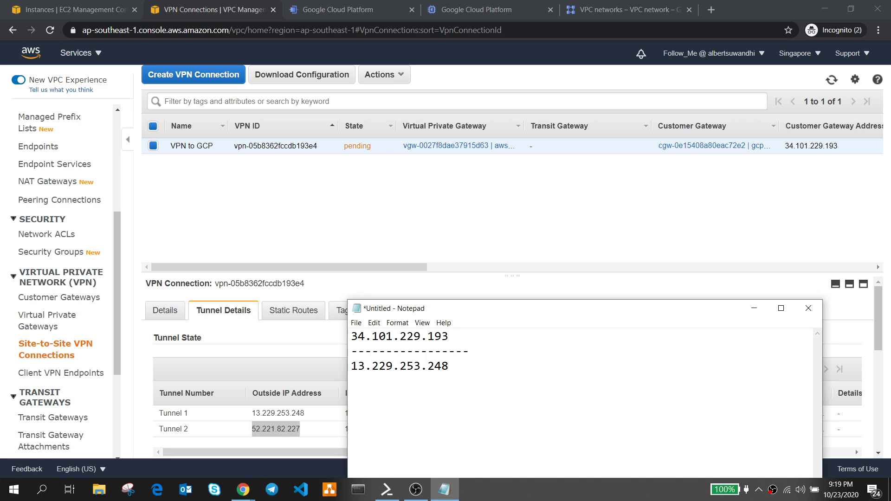
pyautogui.press('Return')
pyautogui.hotkey('ctrl', 'v')
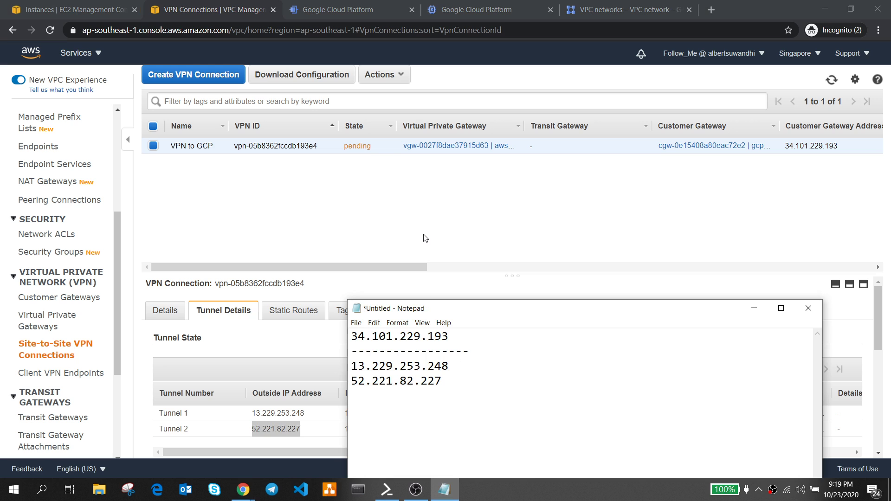
# - Download the VPN connection's sample configuration for vendor Mikrotik, platform RouterOS, software 6.36
pyautogui.click(299, 77)
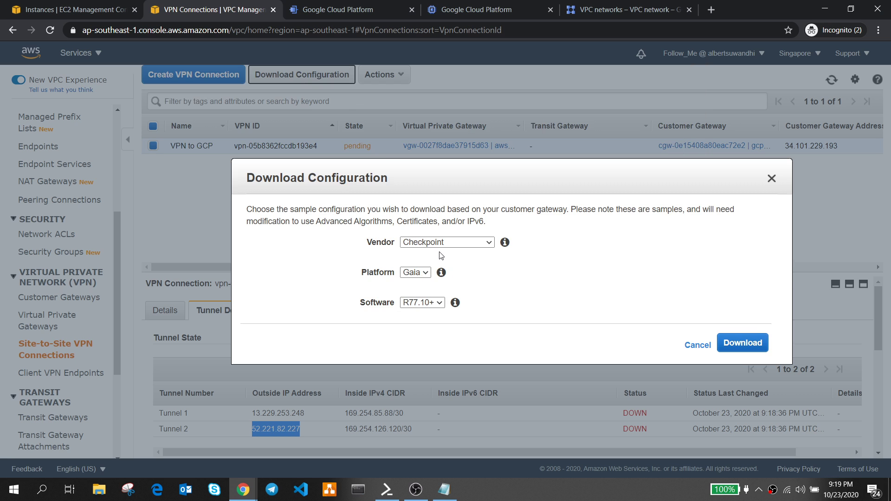
pyautogui.click(462, 244)
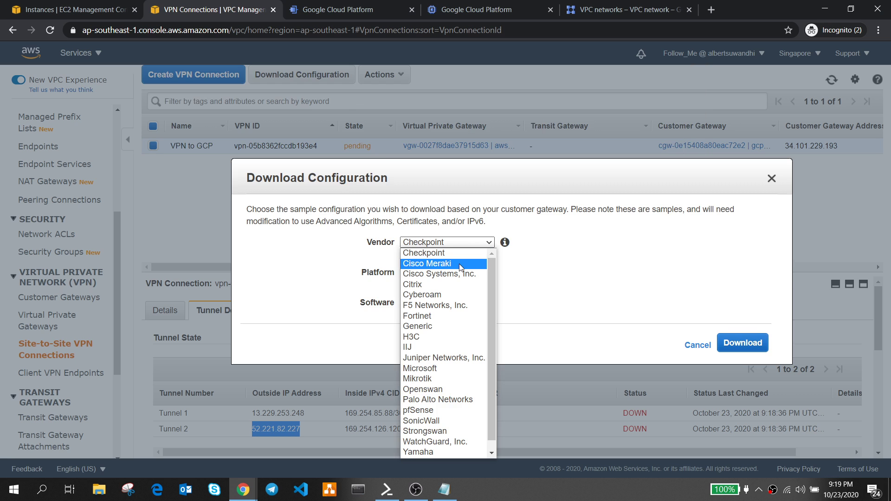
pyautogui.scroll(-1, 461, 288)
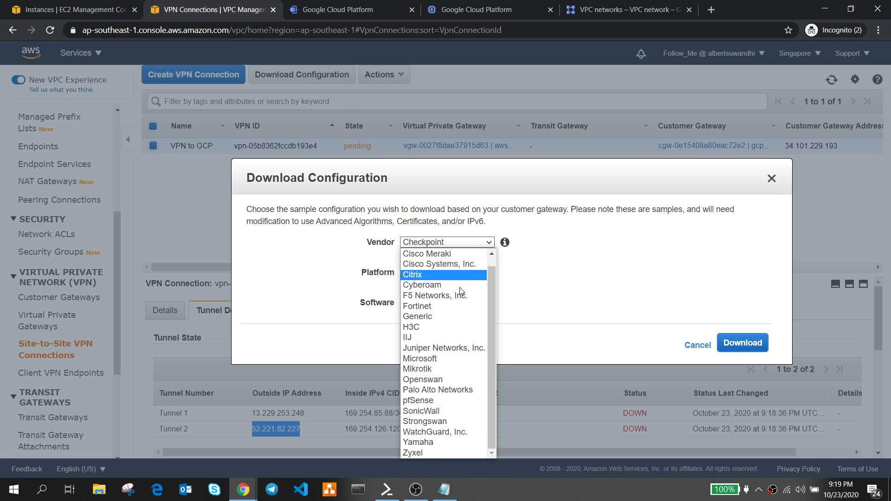
pyautogui.scroll(1, 475, 364)
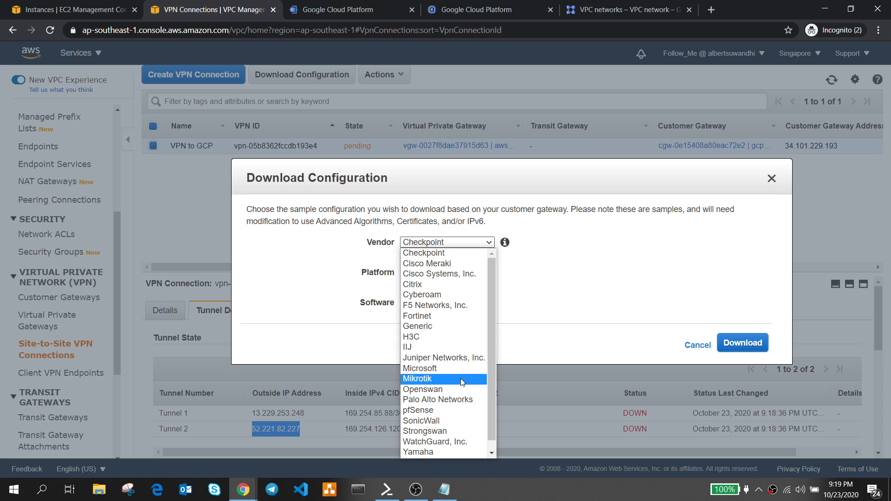
pyautogui.click(461, 378)
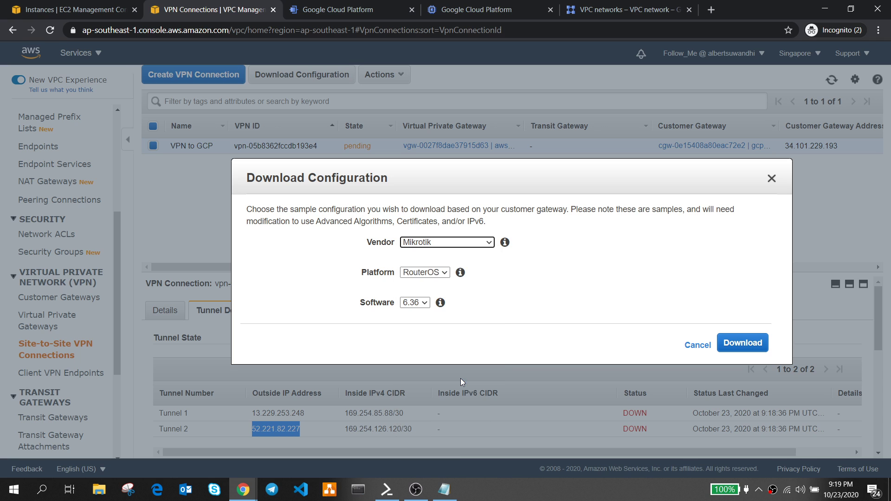
pyautogui.click(758, 343)
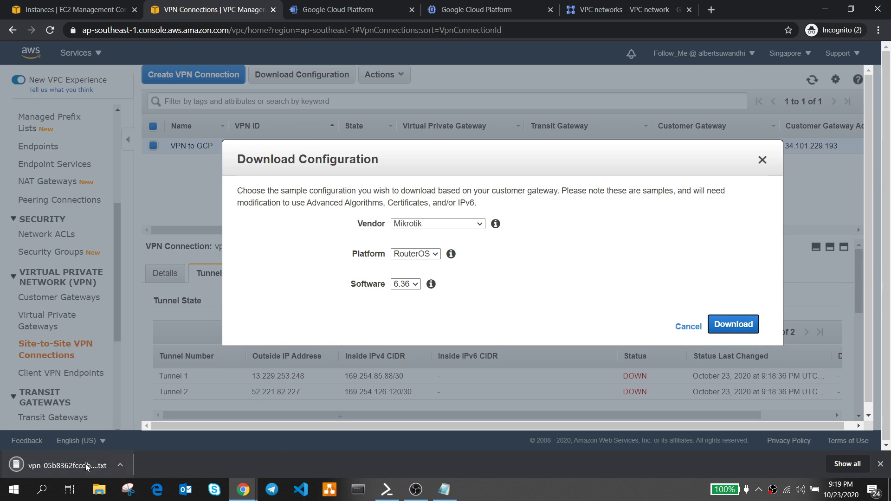
# - Open the downloaded configuration text file and search it for "secret"
pyautogui.click(45, 465)
pyautogui.hotkey('ctrl', 'f')
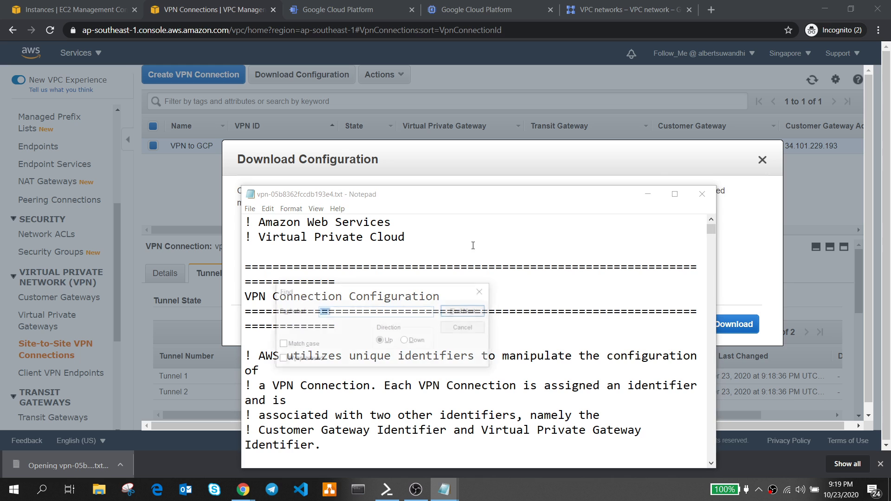
pyautogui.write('cr')
pyautogui.press('BackSpace')
pyautogui.press('BackSpace')
pyautogui.write('secret')
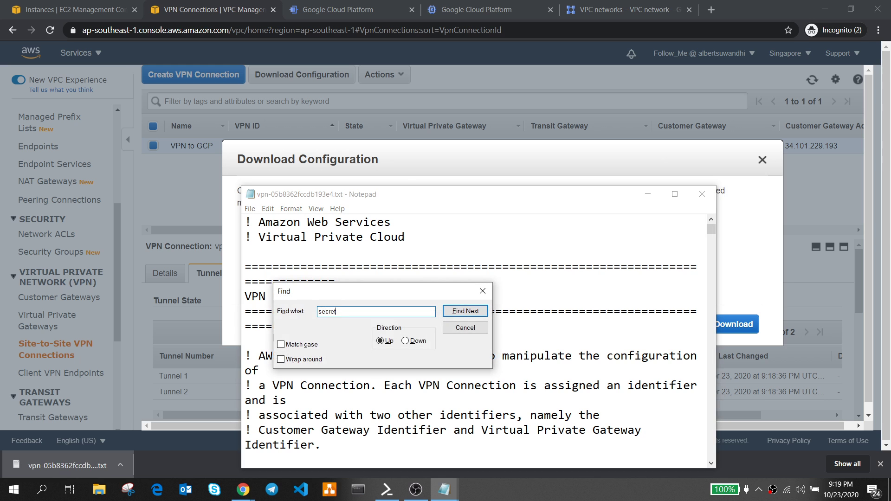
pyautogui.press('Return')
pyautogui.click(480, 287)
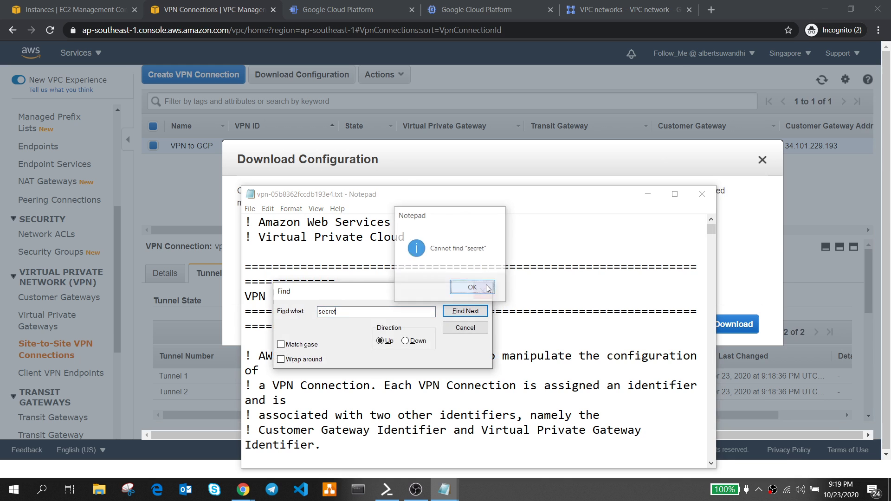
pyautogui.click(480, 291)
# - Maximize the configuration file and examine the Internet Key Exchange section for the peer with address 52.221.82.227 to locate its Secret entry
pyautogui.click(675, 194)
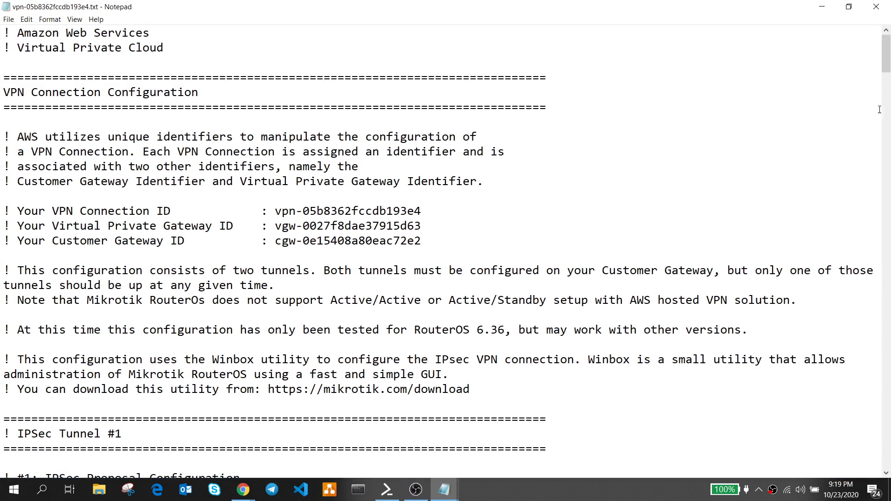
pyautogui.moveTo(885, 62); pyautogui.dragTo(886, 363)
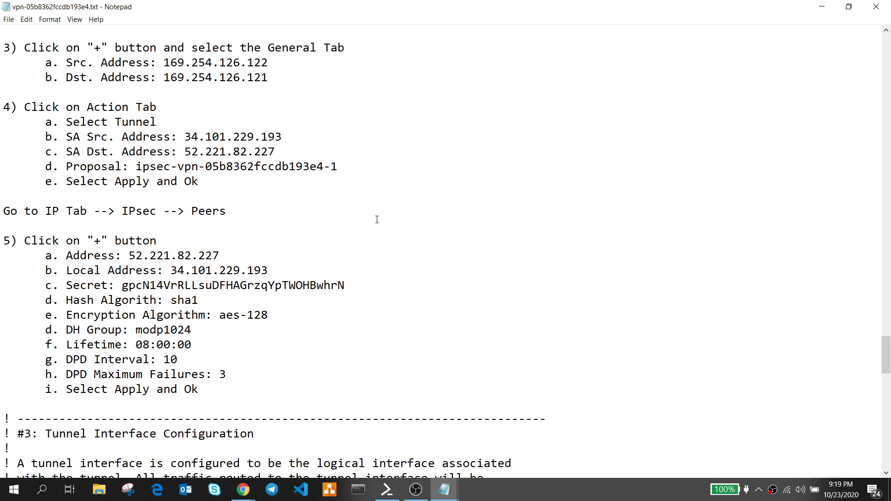
pyautogui.scroll(8, 377, 219)
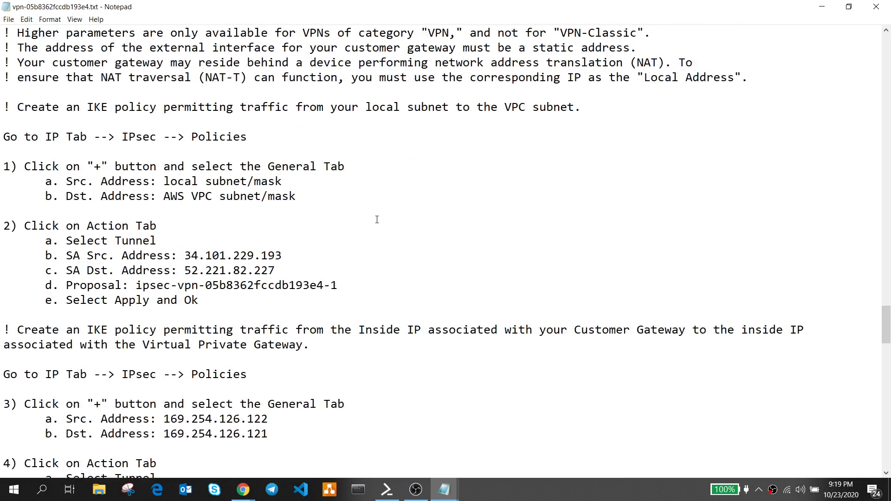
pyautogui.scroll(6, 377, 219)
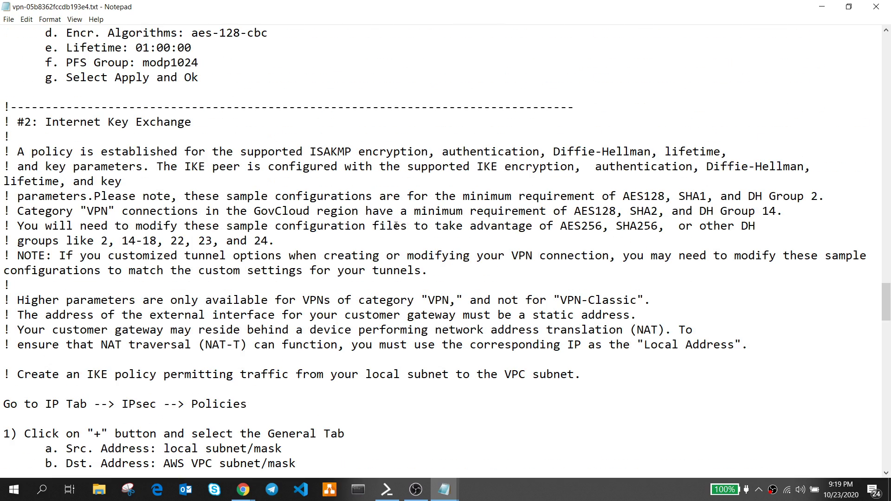
pyautogui.scroll(-6, 396, 226)
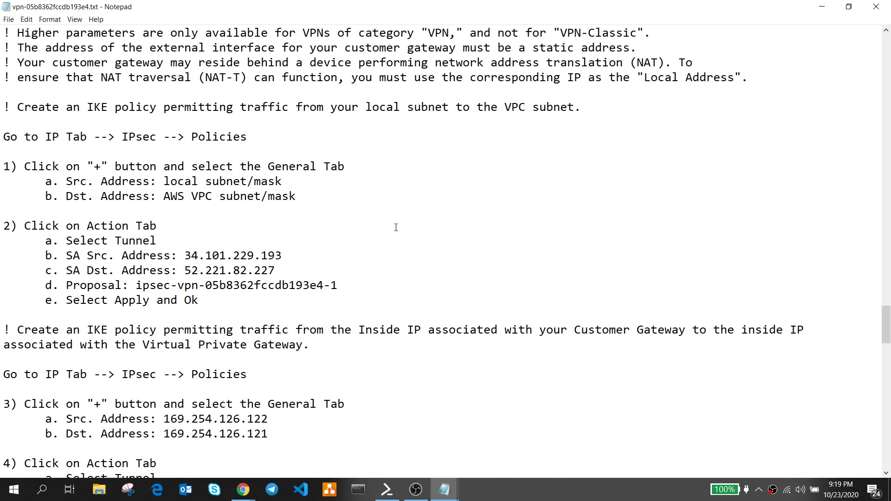
pyautogui.scroll(-5, 287, 296)
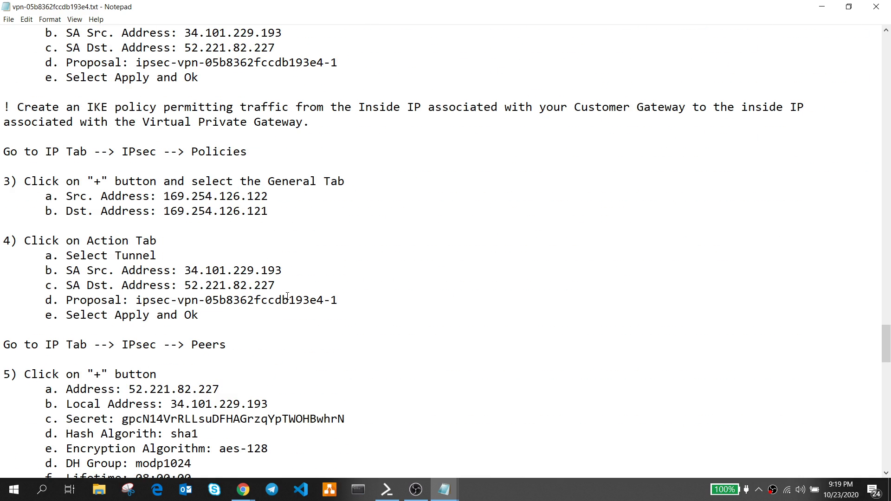
pyautogui.scroll(-3, 209, 219)
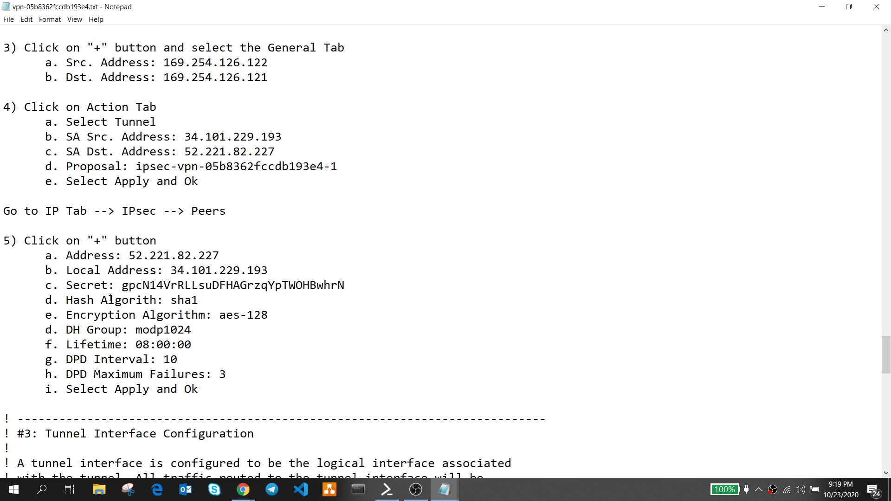
# - Search upward through the configuration file for the word "Secret" to find the other tunnel's pre-shared key entry
pyautogui.hotkey('shift', 'Left')
pyautogui.hotkey('shift', 'Left')
pyautogui.hotkey('shift', 'Left')
pyautogui.hotkey('shift', 'Left')
pyautogui.hotkey('shift', 'Left')
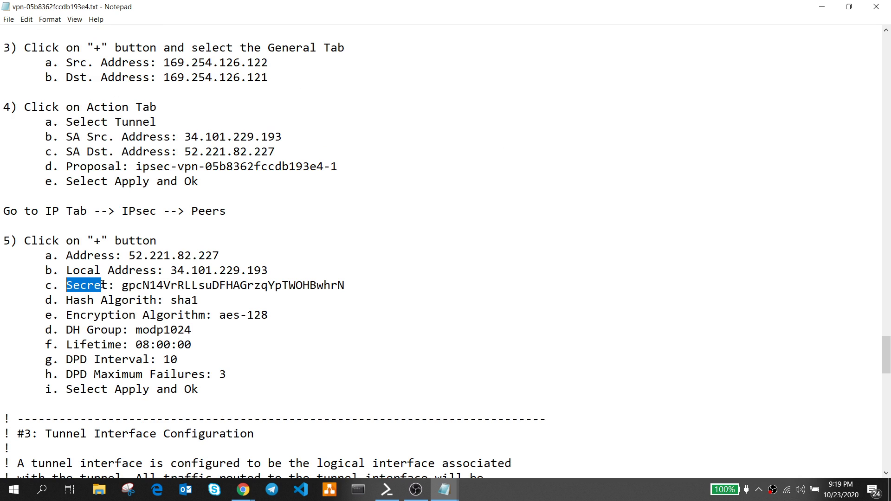
pyautogui.moveTo(109, 285); pyautogui.dragTo(68, 289)
pyautogui.hotkey('ctrl', 'f')
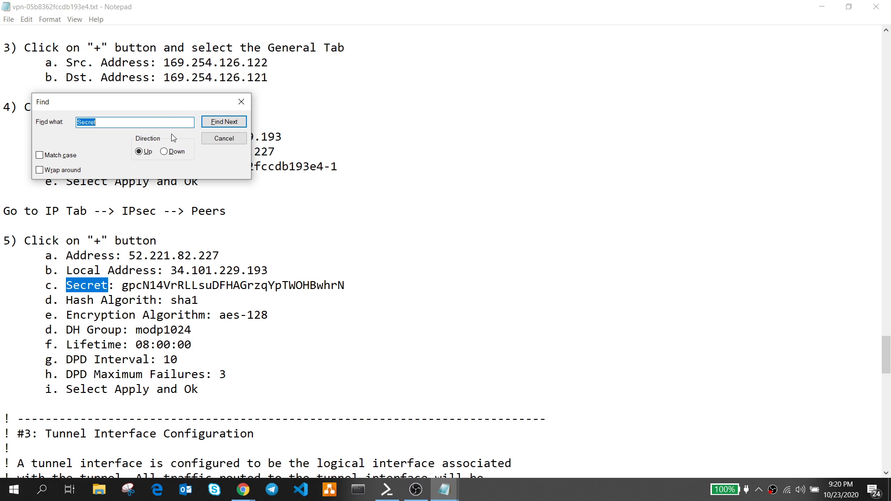
pyautogui.click(221, 122)
pyautogui.click(221, 122)
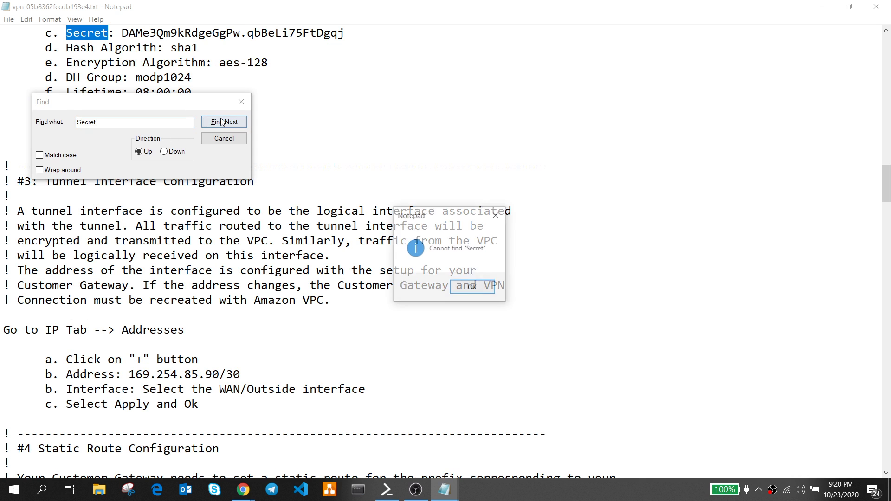
pyautogui.press('Return')
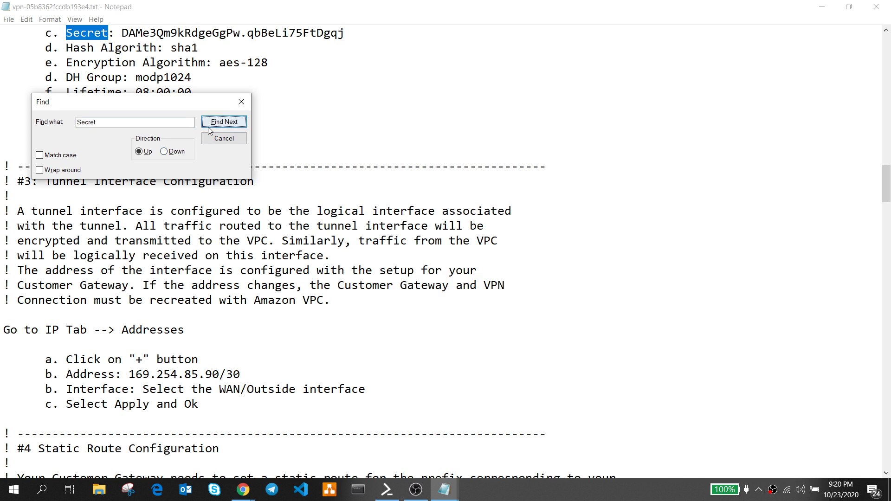
# - Search the configuration file for "Secret" in both directions and return to the entry for peer 13.229.253.248
pyautogui.click(171, 152)
pyautogui.click(222, 122)
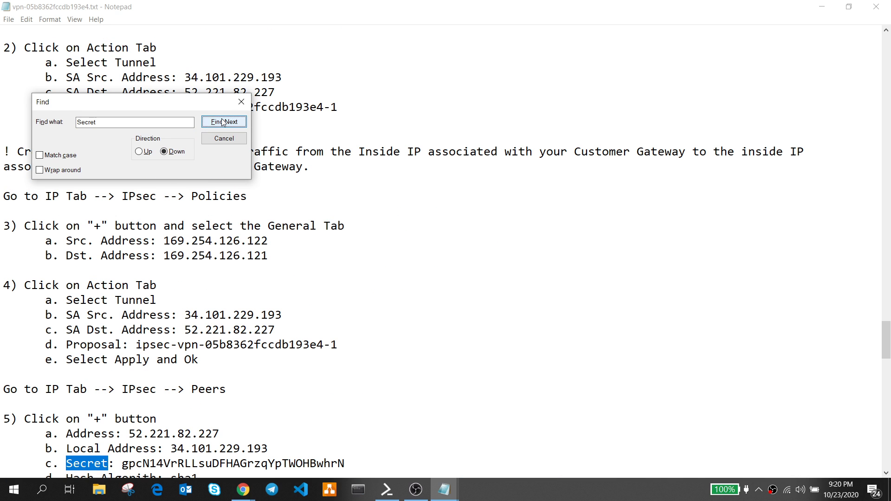
pyautogui.click(140, 152)
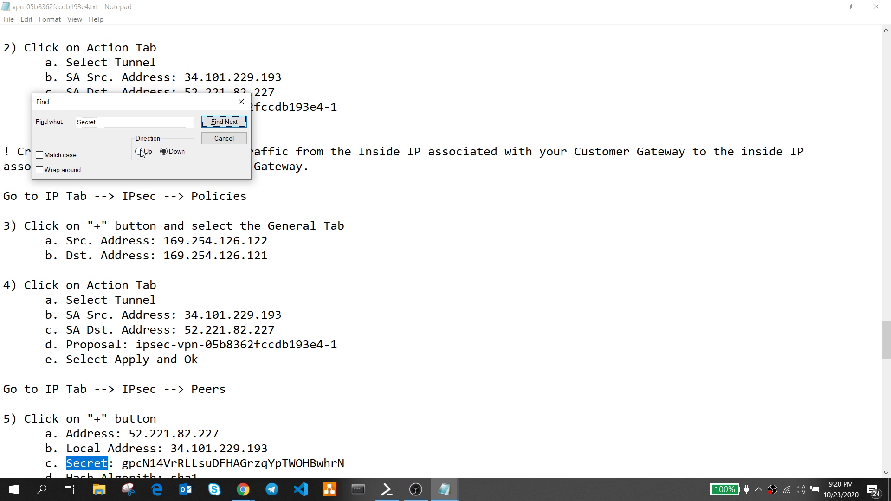
pyautogui.click(218, 126)
pyautogui.click(330, 60)
pyautogui.scroll(2, 332, 59)
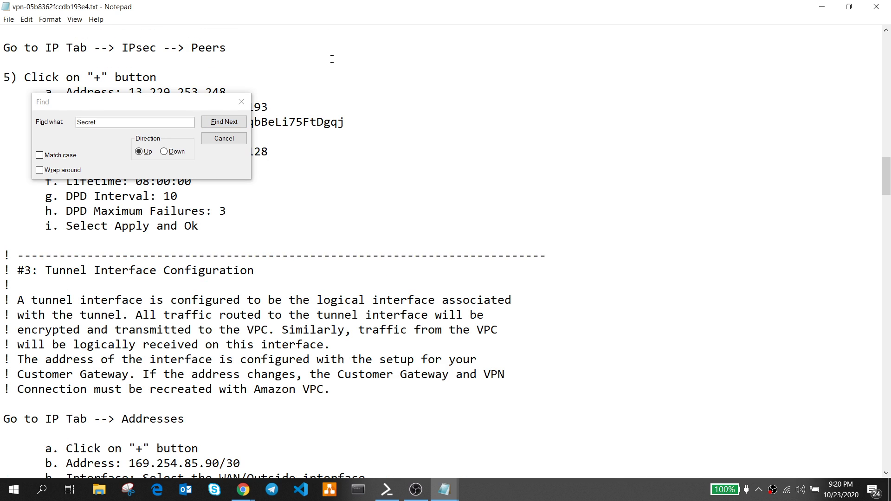
# - Copy the pre-shared key of peer 13.229.253.248 from the configuration file into the untitled notes, below the tunnel IP addresses
pyautogui.moveTo(172, 103); pyautogui.dragTo(562, 101)
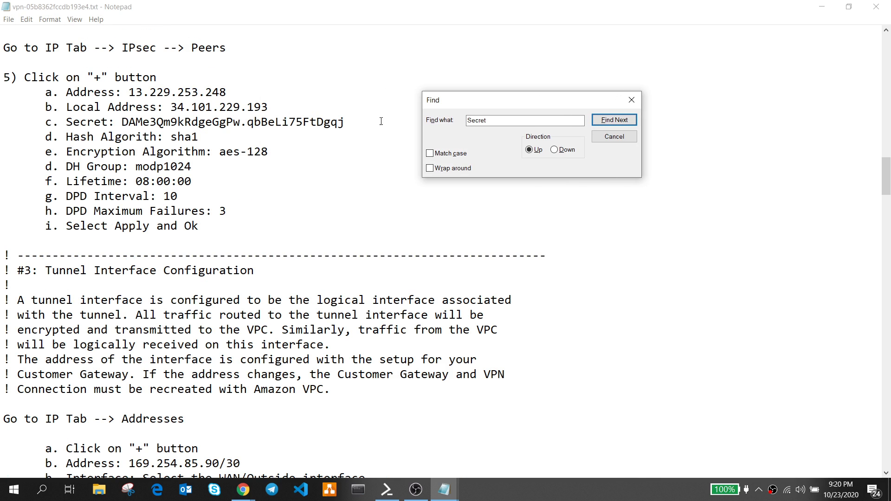
pyautogui.moveTo(380, 121); pyautogui.dragTo(124, 117)
pyautogui.hotkey('ctrl', 'c')
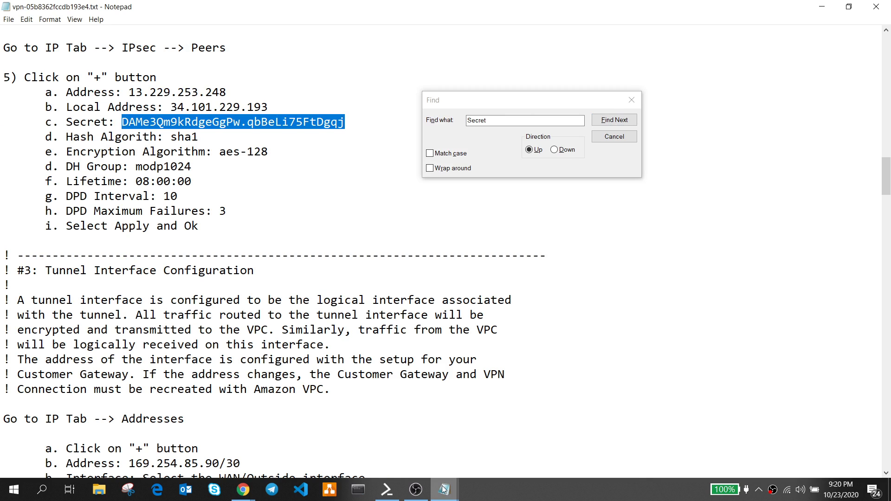
pyautogui.moveTo(445, 487)
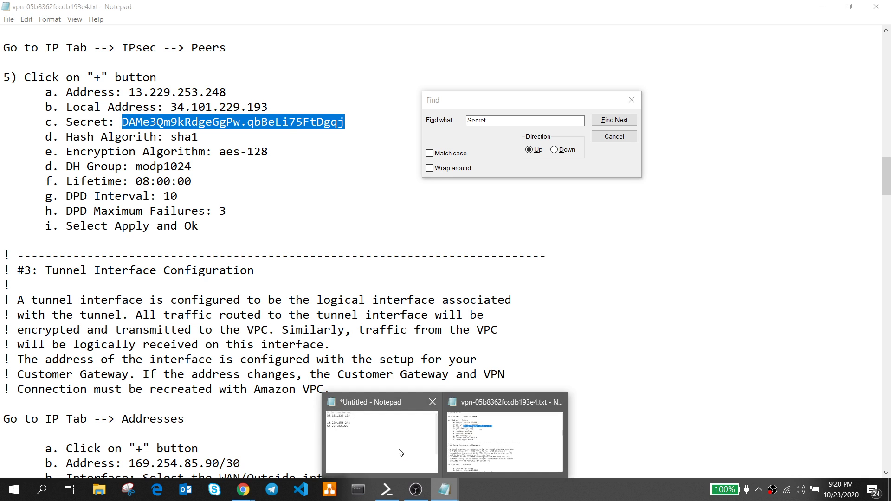
pyautogui.click(381, 469)
pyautogui.hotkey('ctrl', 'v')
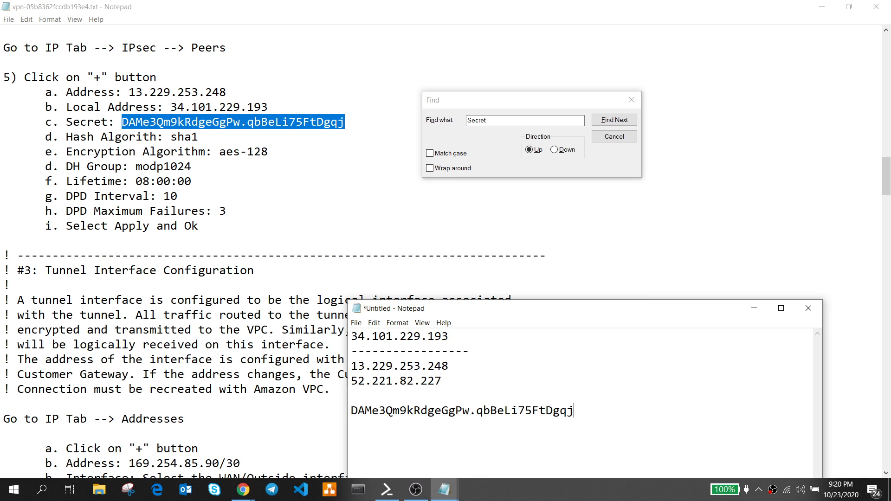
# - Find the Secret entry for peer 52.221.82.227, copy its pre-shared key beneath the first key in the untitled notes, and minimize the notes
pyautogui.click(554, 150)
pyautogui.click(604, 121)
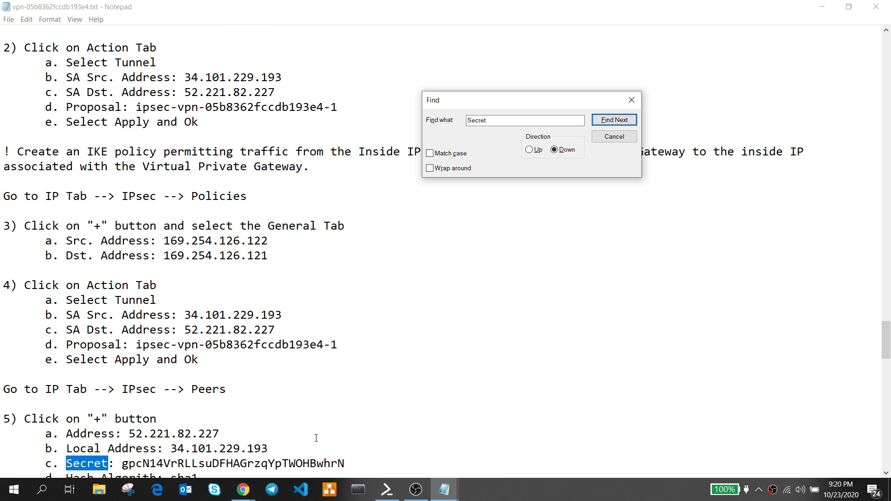
pyautogui.scroll(-1, 316, 438)
pyautogui.moveTo(343, 421); pyautogui.dragTo(124, 423)
pyautogui.hotkey('ctrl', 'c')
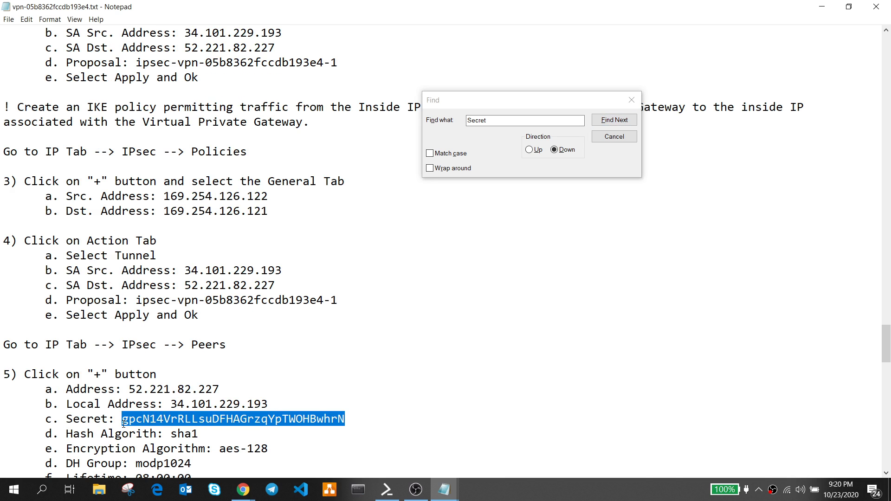
pyautogui.click(444, 489)
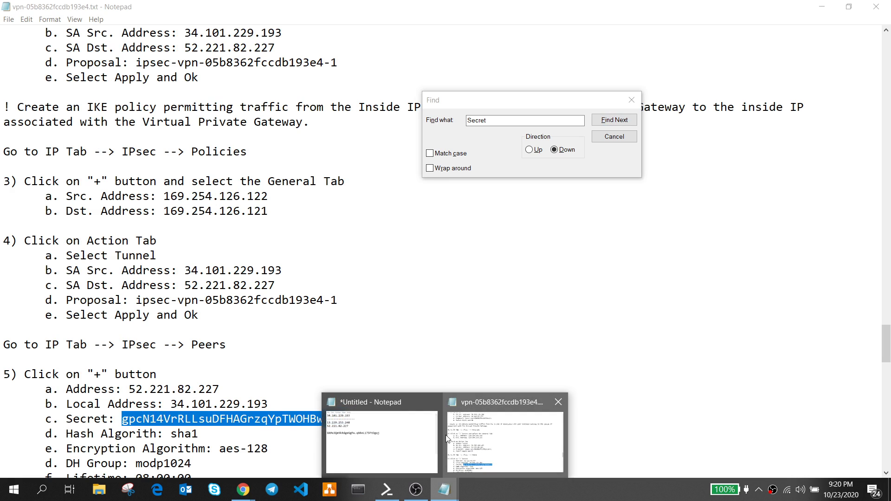
pyautogui.click(390, 410)
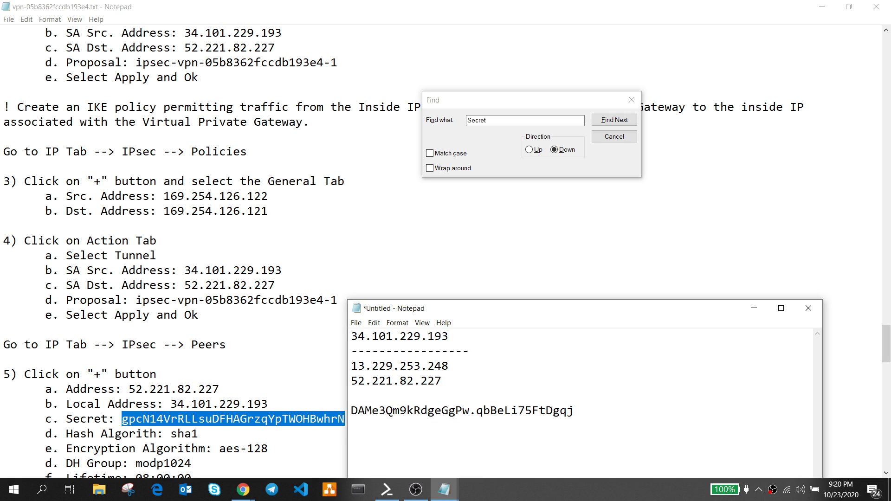
pyautogui.hotkey('ctrl', 'v')
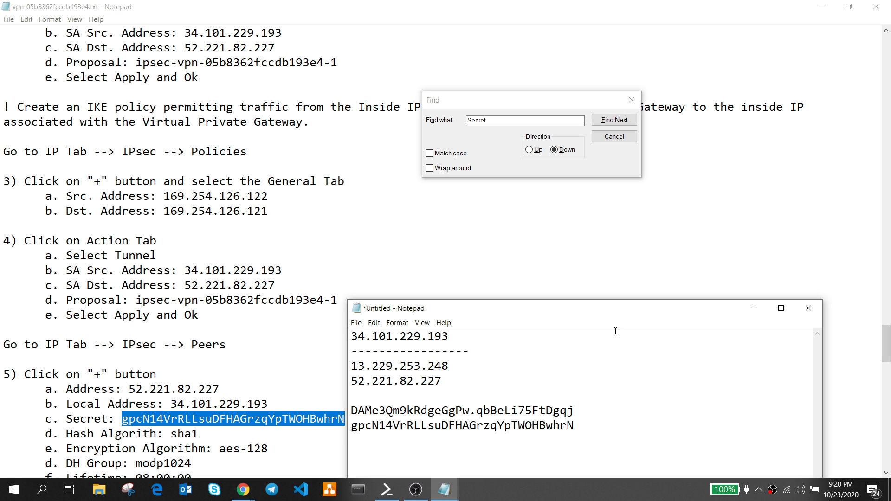
pyautogui.click(754, 308)
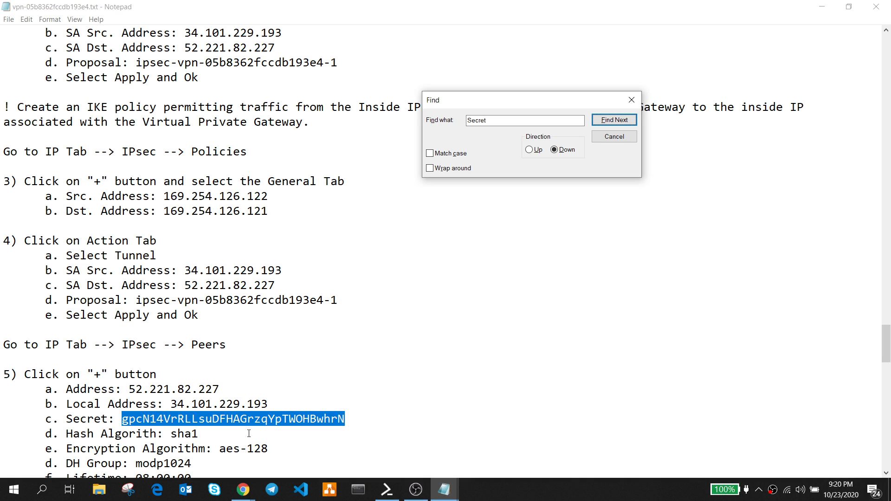
# - Close the AWS configuration download dialog and switch to Google Cloud to start adding a VPN tunnel to gateway gcpvpngw
pyautogui.click(230, 451)
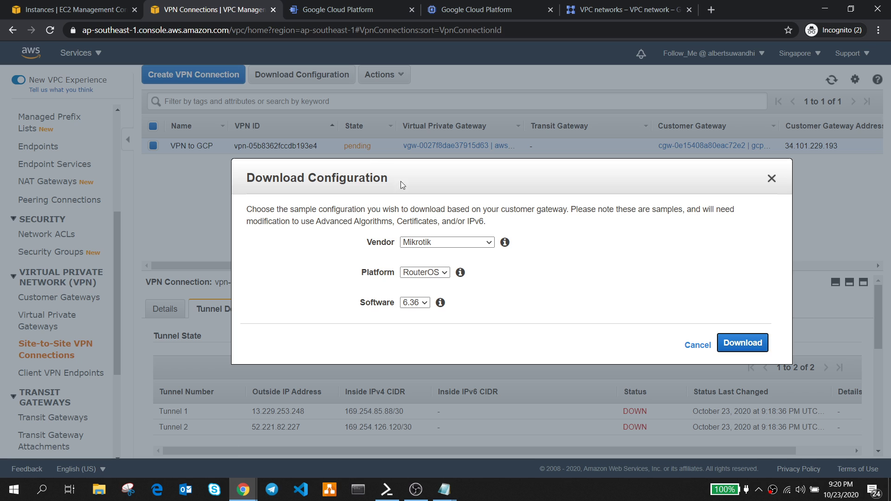
pyautogui.click(772, 179)
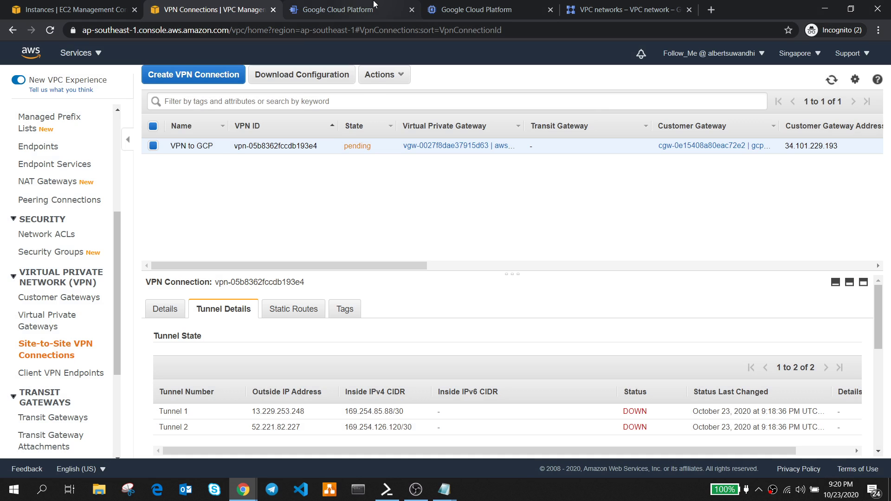
pyautogui.click(360, 11)
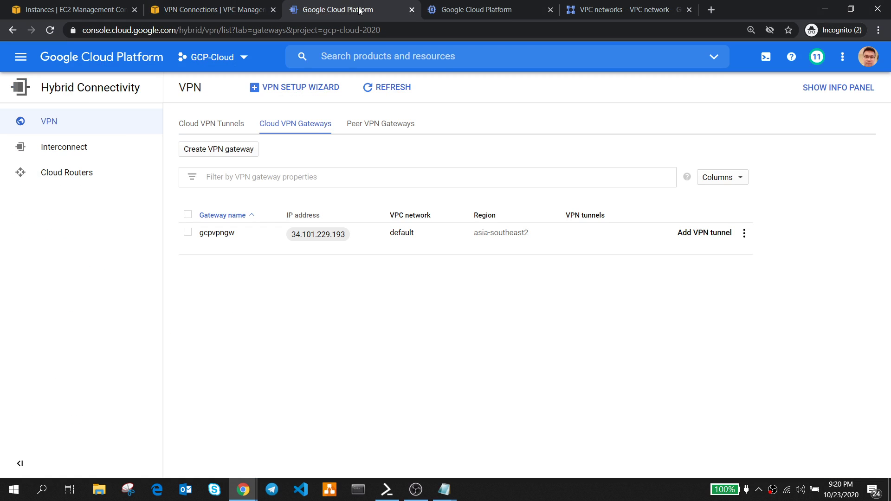
pyautogui.click(744, 234)
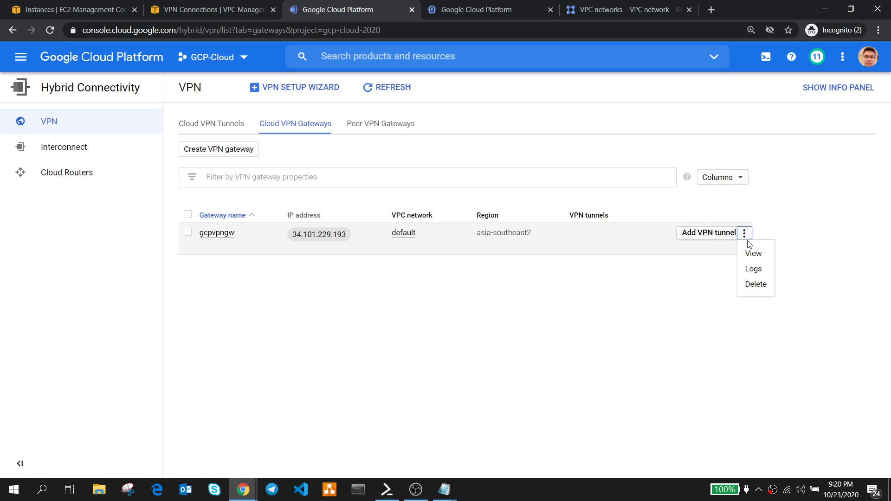
pyautogui.click(706, 238)
pyautogui.click(706, 238)
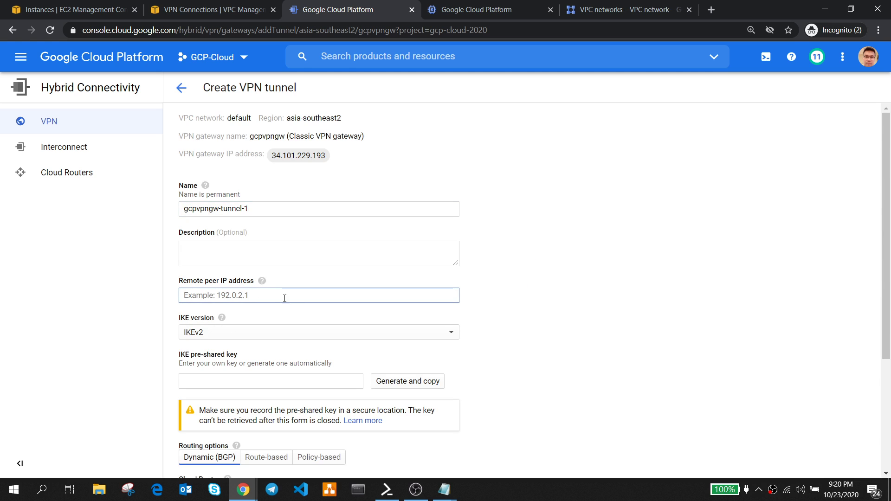
# - Set the remote peer IP address of gcpvpngw-tunnel-1 to 13.229.253.248, copied from the notes
pyautogui.click(445, 489)
pyautogui.click(386, 441)
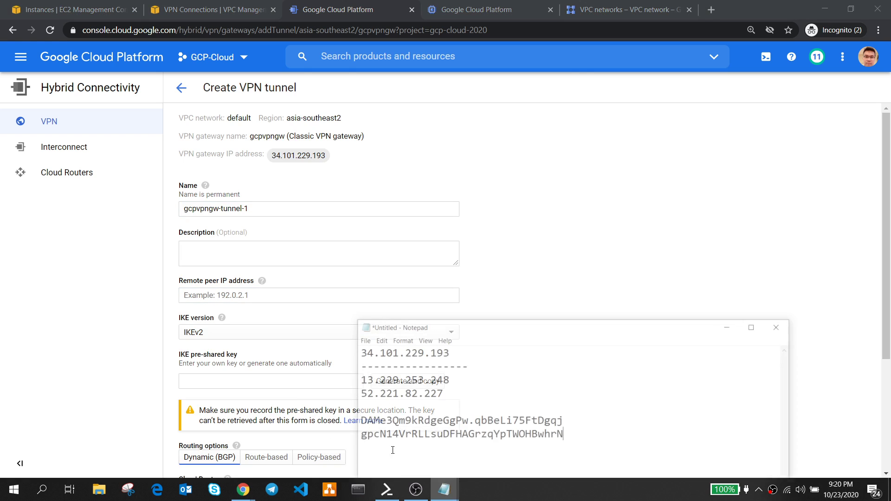
pyautogui.moveTo(453, 364); pyautogui.dragTo(354, 368)
pyautogui.hotkey('ctrl', 'c')
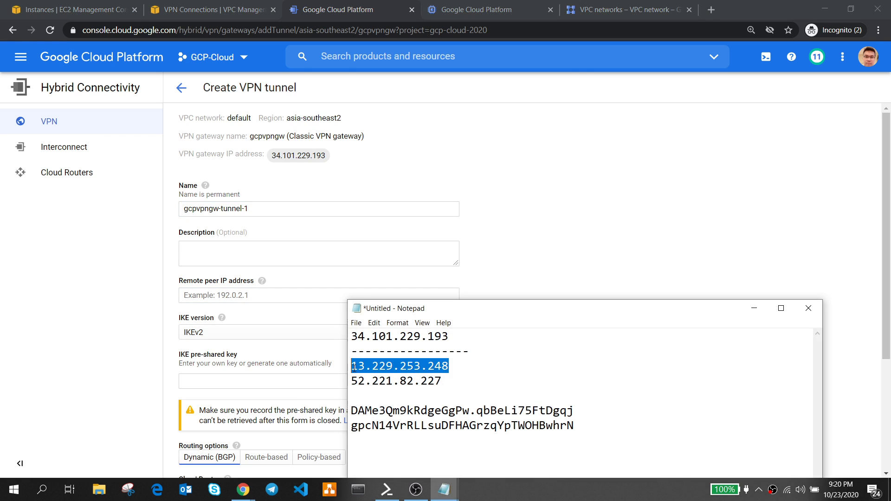
pyautogui.click(221, 296)
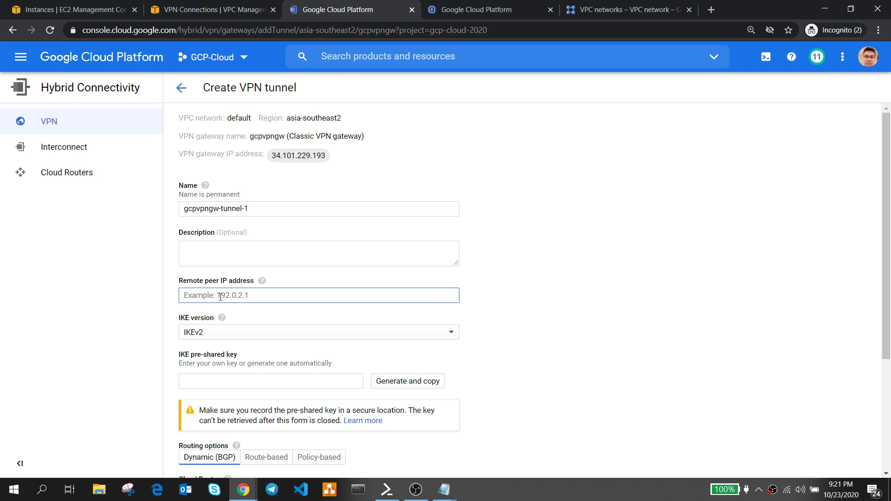
pyautogui.hotkey('ctrl', 'v')
# - Paste the first tunnel's pre-shared key from the notes into the IKE pre-shared key field
pyautogui.scroll(-3, 222, 278)
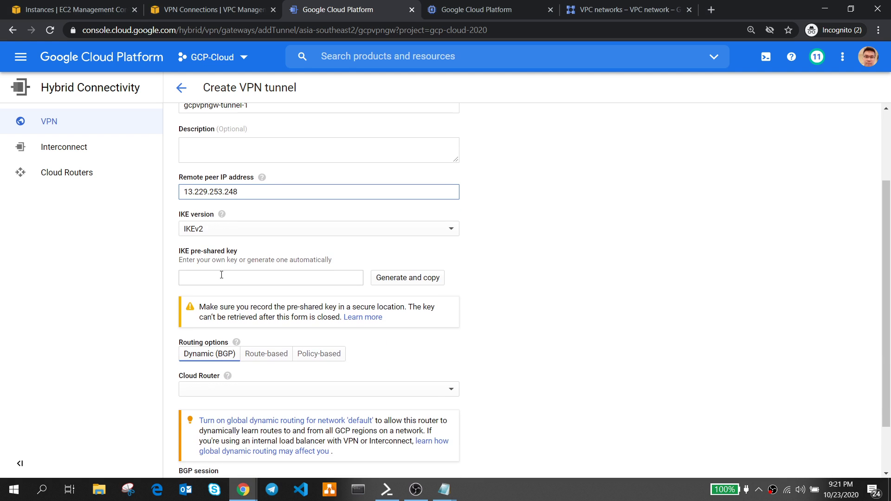
pyautogui.moveTo(445, 488)
pyautogui.click(429, 446)
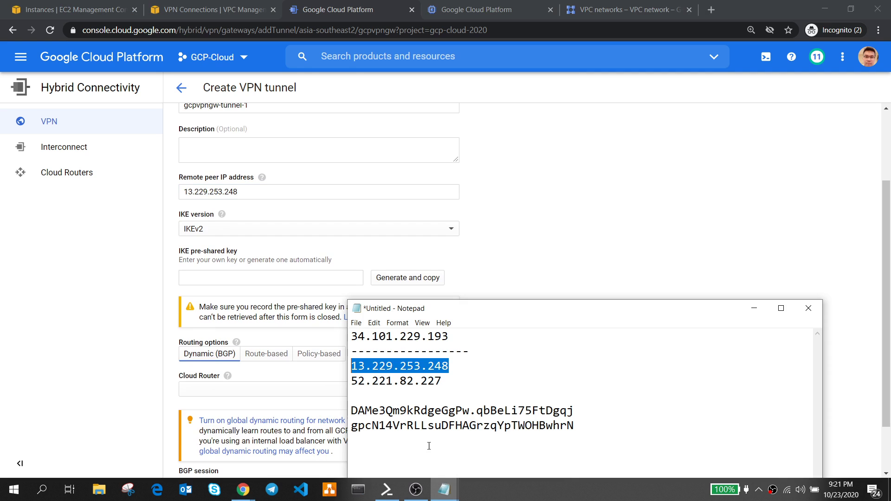
pyautogui.moveTo(580, 409); pyautogui.dragTo(342, 405)
pyautogui.hotkey('ctrl', 'c')
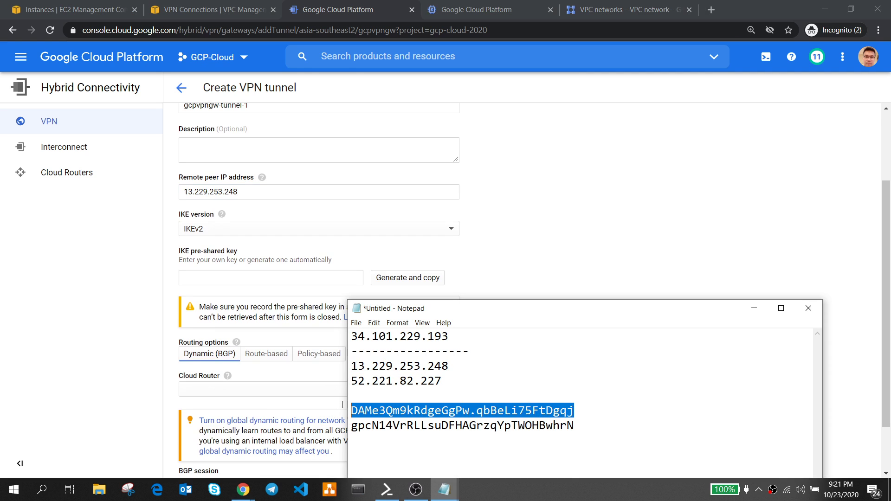
pyautogui.click(209, 280)
pyautogui.hotkey('ctrl', 'v')
# - Choose route-based routing with remote network IP range 172.31.0.0/16 and create the tunnel
pyautogui.scroll(-1, 209, 280)
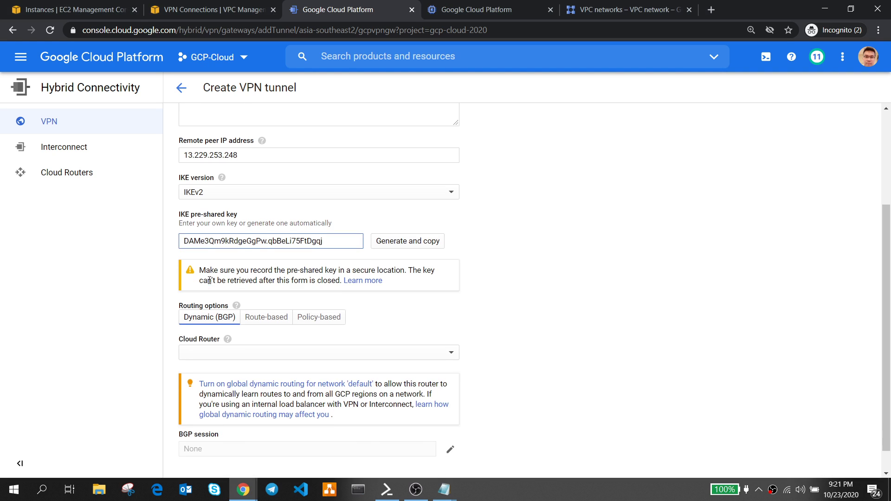
pyautogui.click(262, 320)
pyautogui.click(245, 423)
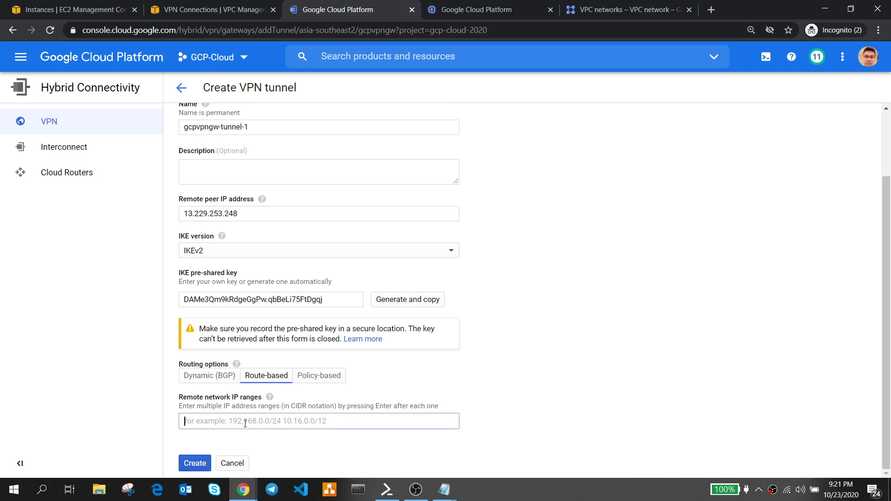
pyautogui.write('172.31.0.0/16')
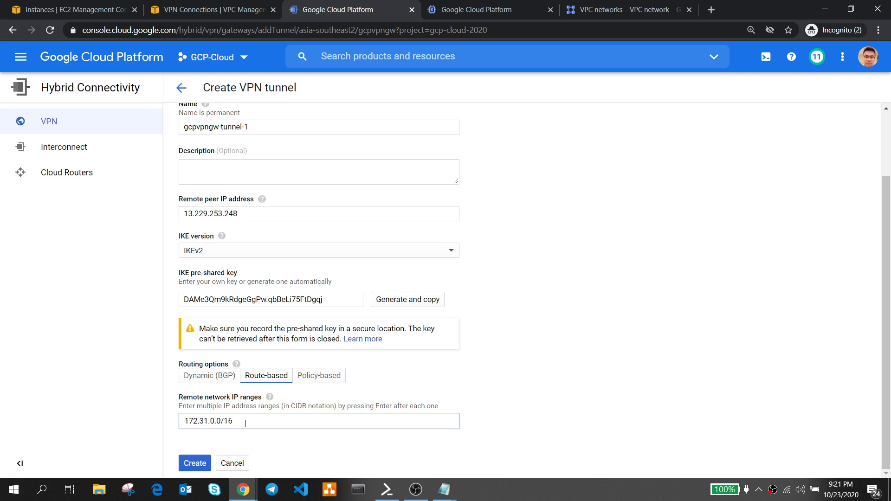
pyautogui.click(201, 464)
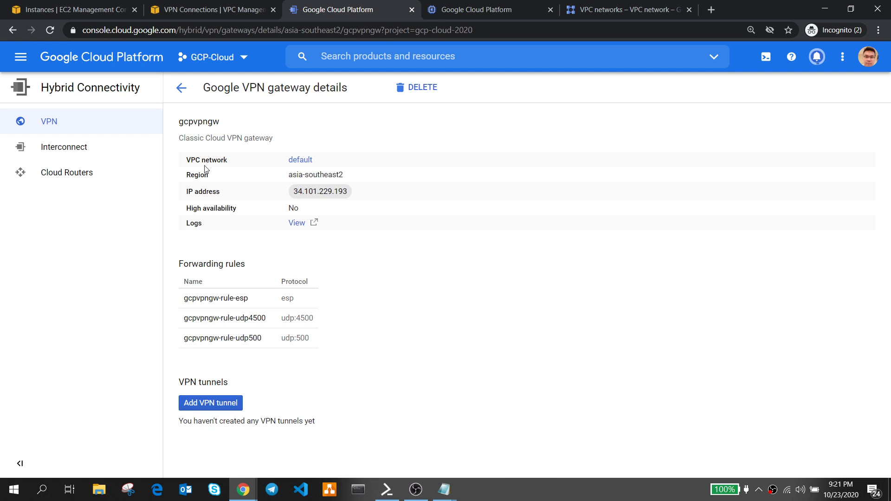
# - Return to the Cloud VPN gateways list and start adding a second VPN tunnel to gcpvpngw
pyautogui.click(181, 89)
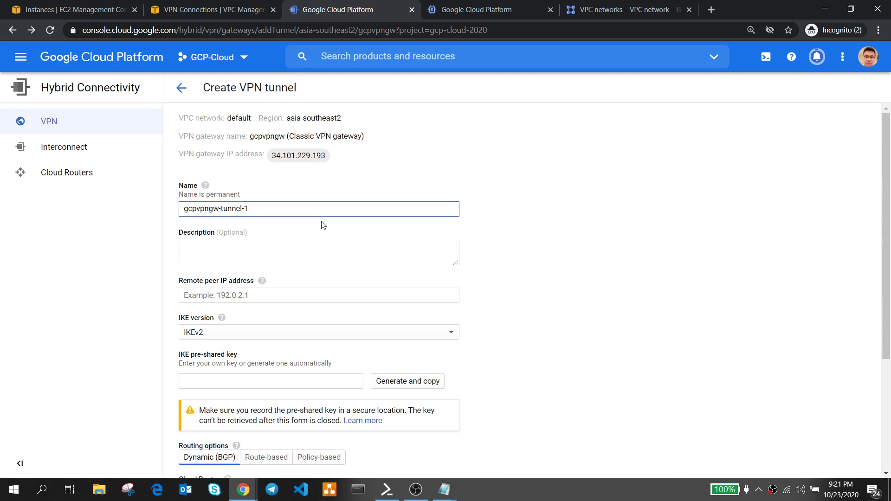
pyautogui.click(178, 91)
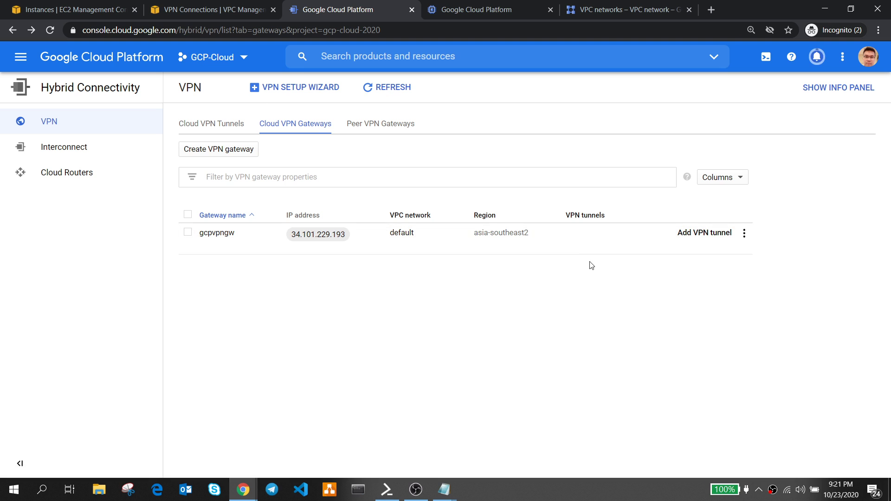
pyautogui.click(709, 233)
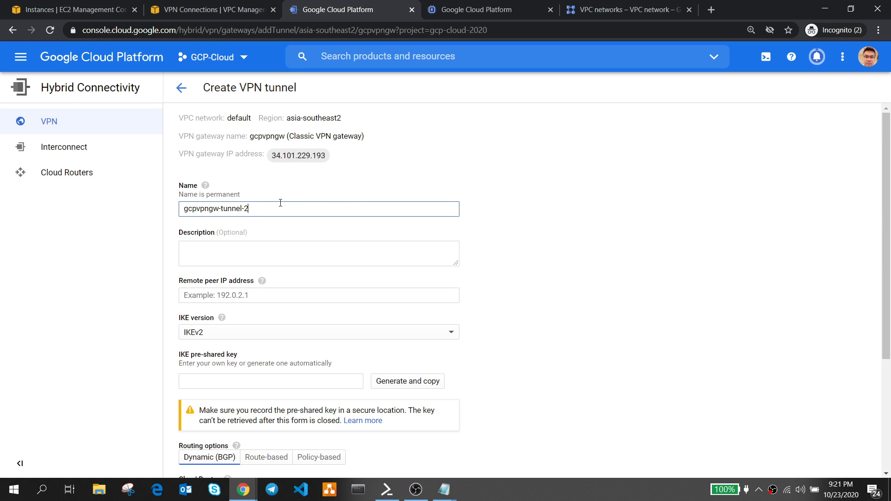
# - Set the remote peer IP address of gcpvpngw-tunnel-2 to 52.221.82.227, copied from the notes
pyautogui.click(218, 248)
pyautogui.click(265, 296)
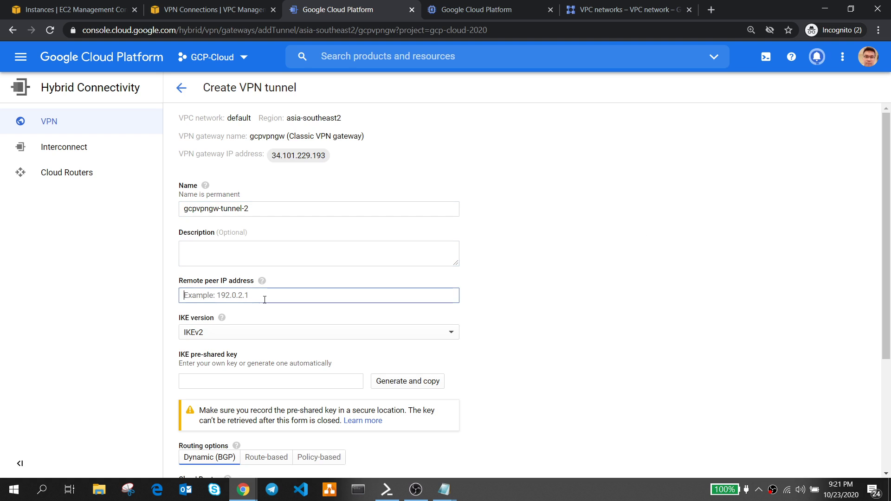
pyautogui.moveTo(454, 483)
pyautogui.click(456, 402)
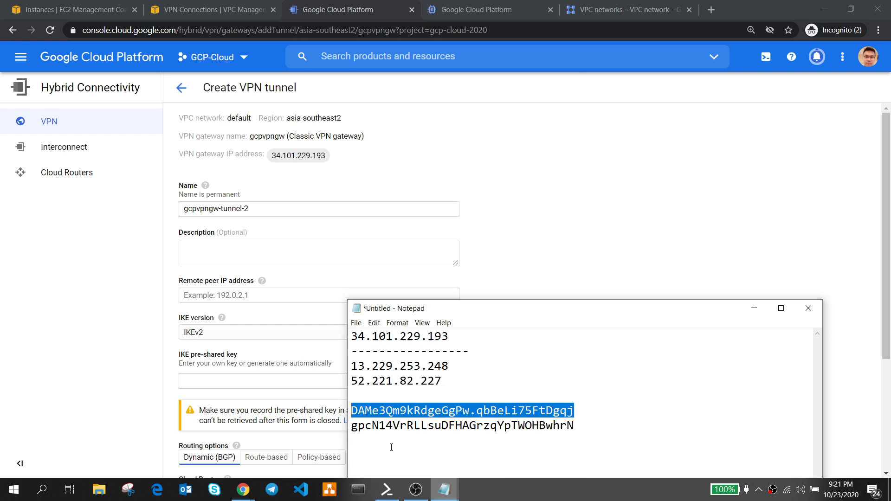
pyautogui.moveTo(454, 387); pyautogui.dragTo(353, 382)
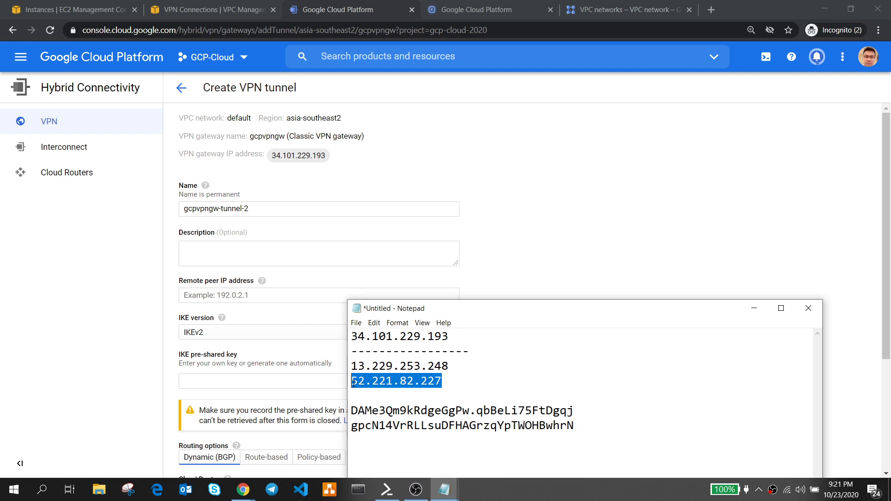
pyautogui.hotkey('ctrl', 'c')
pyautogui.click(245, 297)
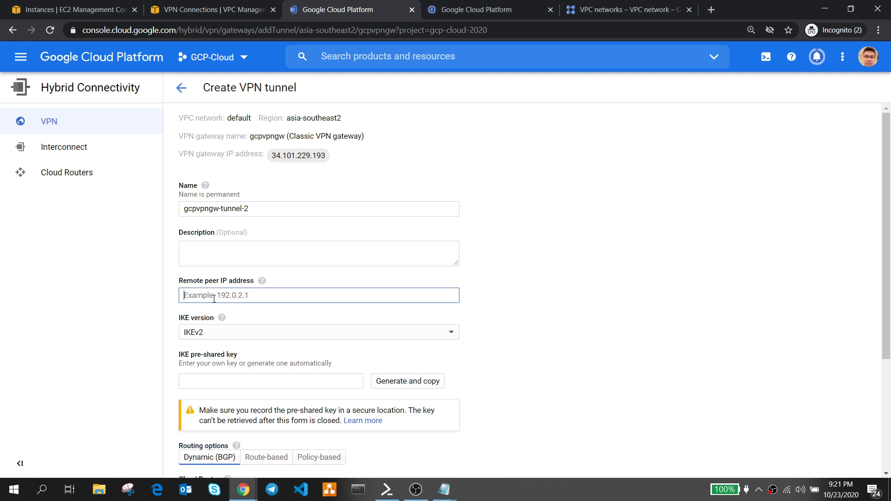
pyautogui.hotkey('ctrl', 'v')
# - Copy the second tunnel's pre-shared key from the notes into the IKE pre-shared key field
pyautogui.scroll(-1, 319, 376)
pyautogui.click(444, 490)
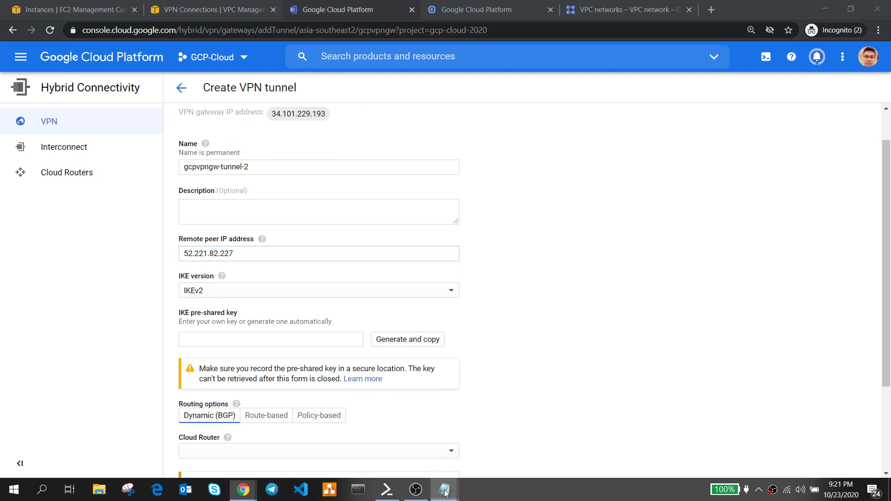
pyautogui.click(395, 418)
pyautogui.moveTo(581, 425); pyautogui.dragTo(347, 436)
pyautogui.hotkey('ctrl', 'c')
pyautogui.click(220, 340)
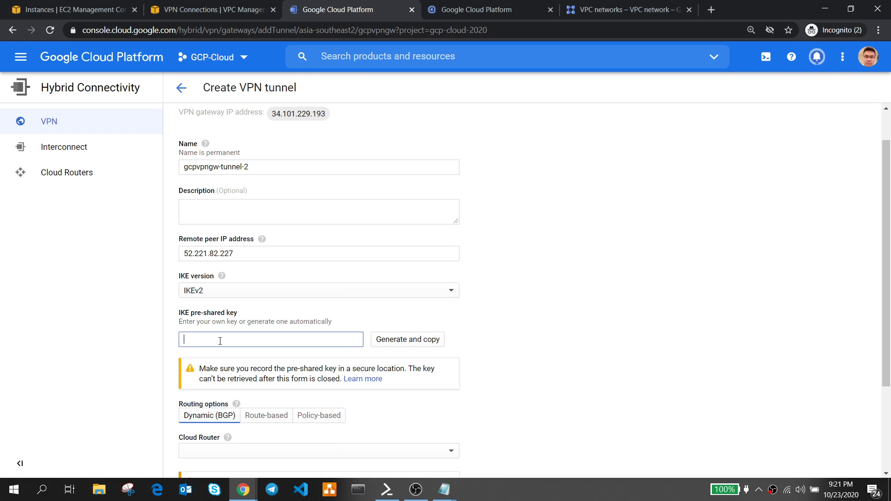
pyautogui.hotkey('ctrl', 'v')
# - Make the second tunnel route-based with remote network IP range 172.31.0.0/16 and create it
pyautogui.scroll(-3, 250, 336)
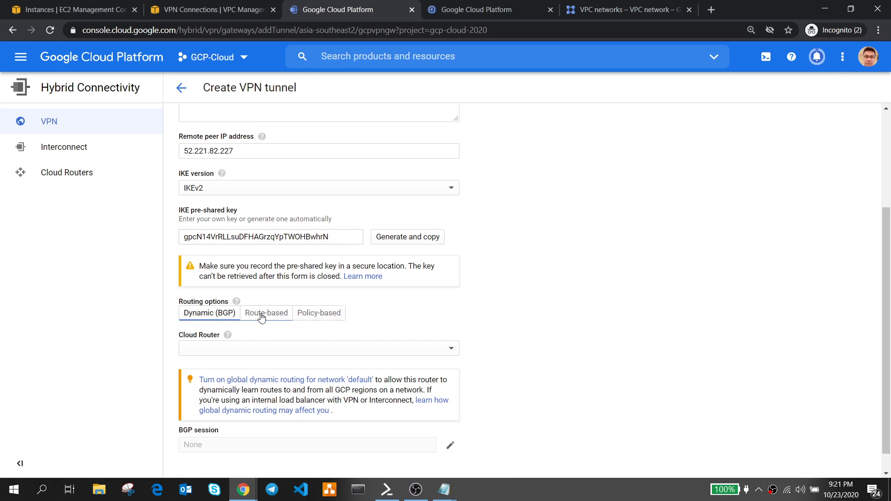
pyautogui.click(257, 312)
pyautogui.click(220, 418)
pyautogui.write('172.31.0.0/16')
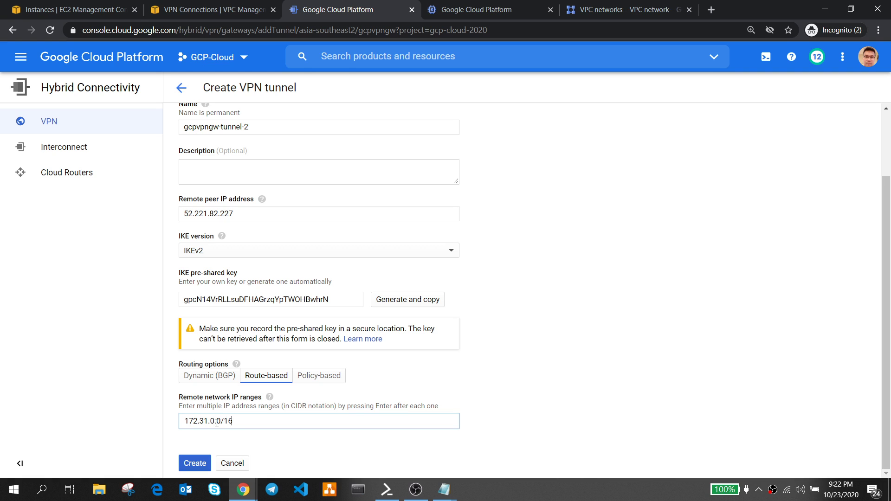
pyautogui.click(197, 462)
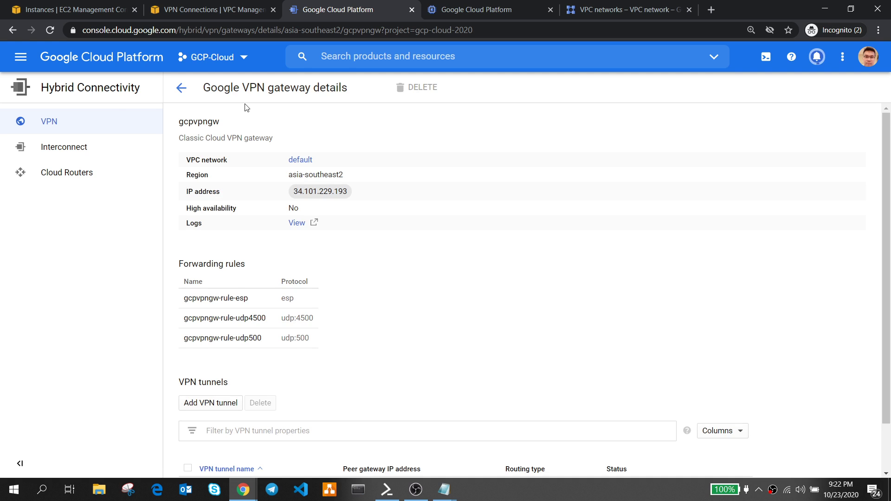
# - Check the status of both tunnels in the Cloud VPN tunnels list and in the AWS VPN connection's tunnel details
pyautogui.click(97, 122)
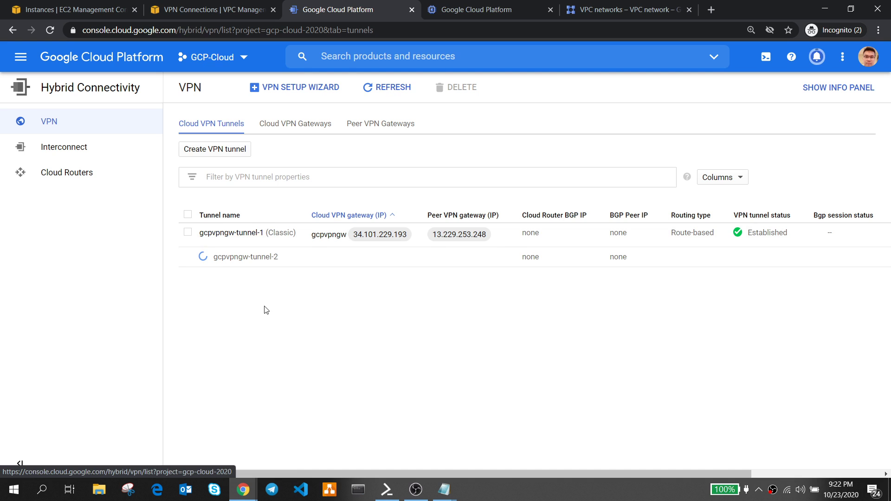
pyautogui.click(50, 31)
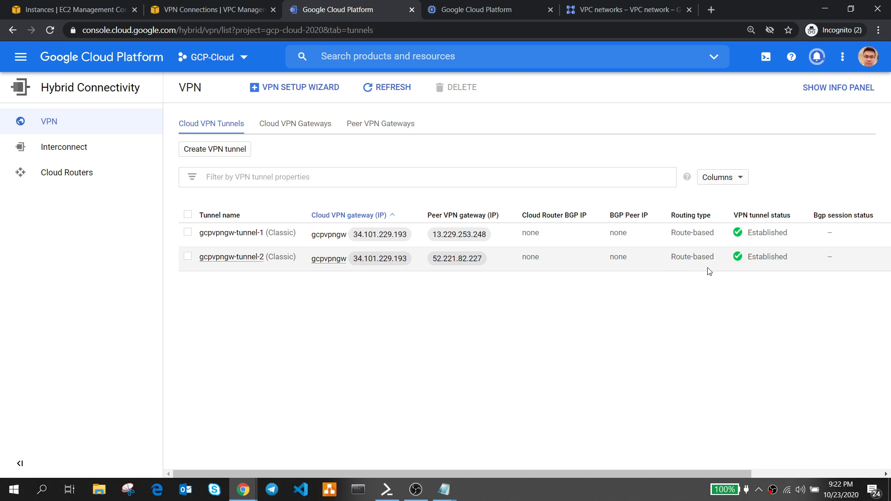
pyautogui.click(206, 10)
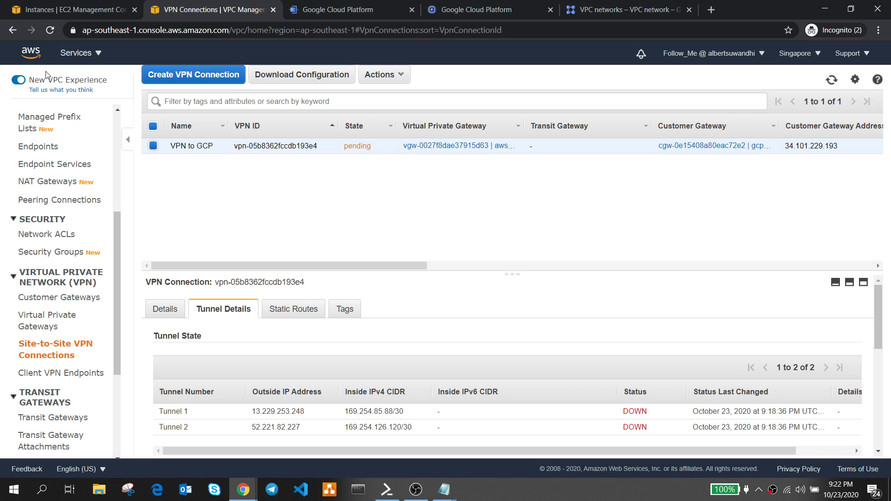
pyautogui.click(51, 30)
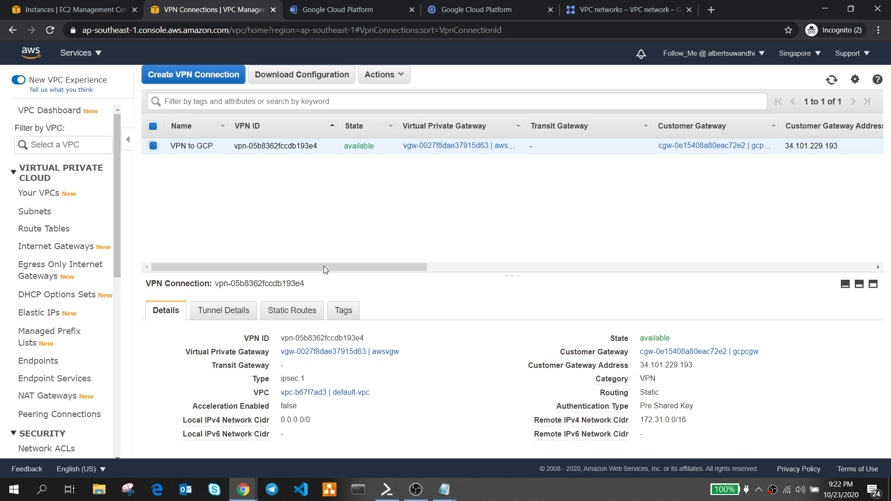
pyautogui.click(251, 308)
pyautogui.moveTo(510, 275); pyautogui.dragTo(511, 161)
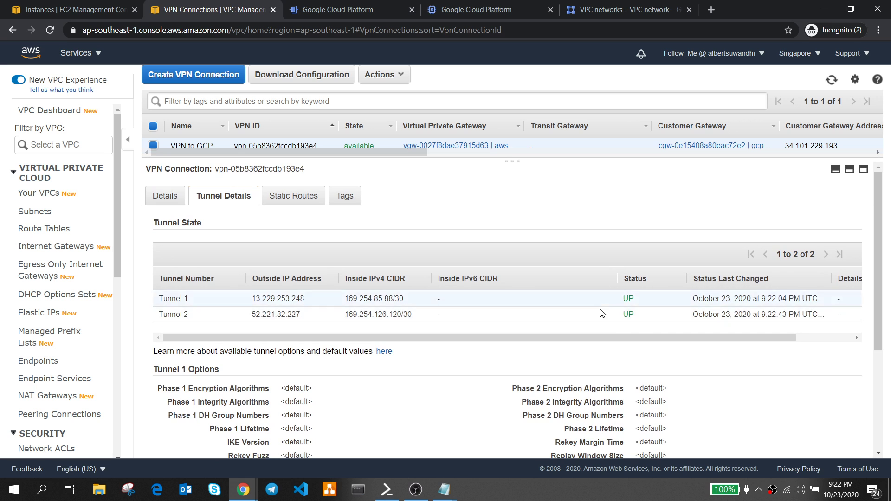
# - Switch to the AWS instance's terminal and rerun the ping to 10.184.0.3
pyautogui.hotkey('alt', 'Tab')
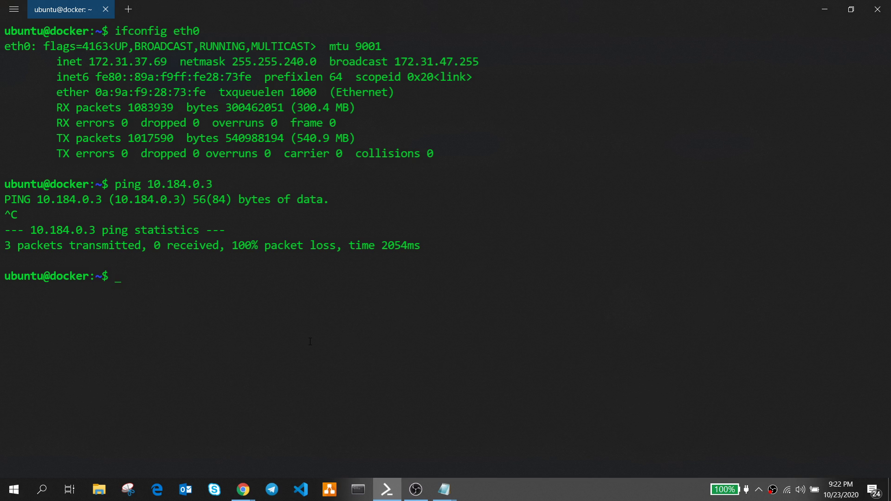
pyautogui.press('Up')
pyautogui.press('Return')
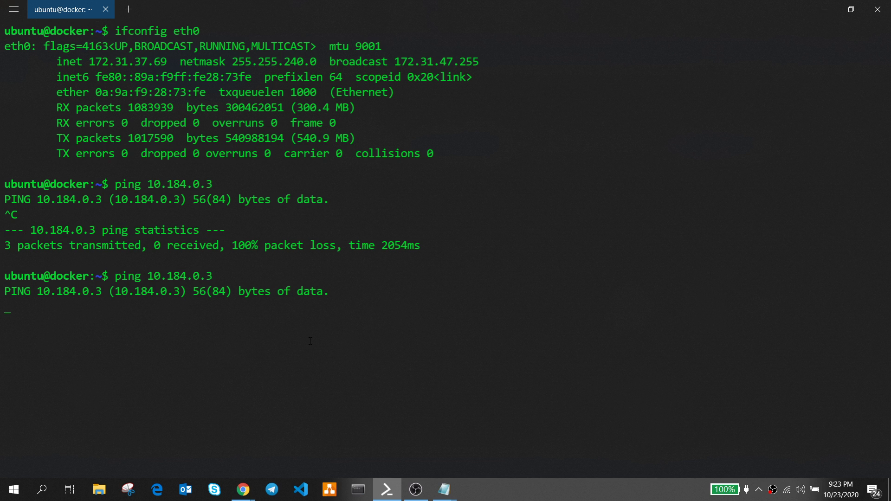
# - Return to the AWS VPC console and open the routes of default-vpc's main route table for editing
pyautogui.moveTo(243, 490)
pyautogui.click(199, 432)
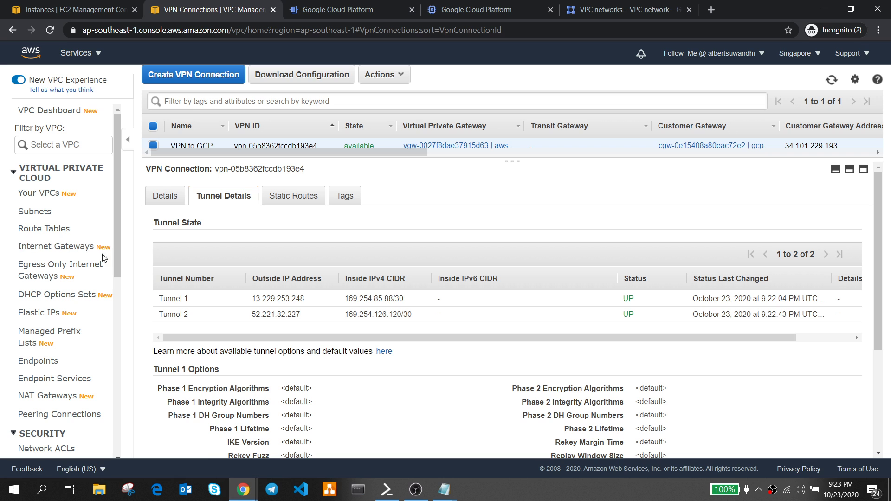
pyautogui.click(58, 230)
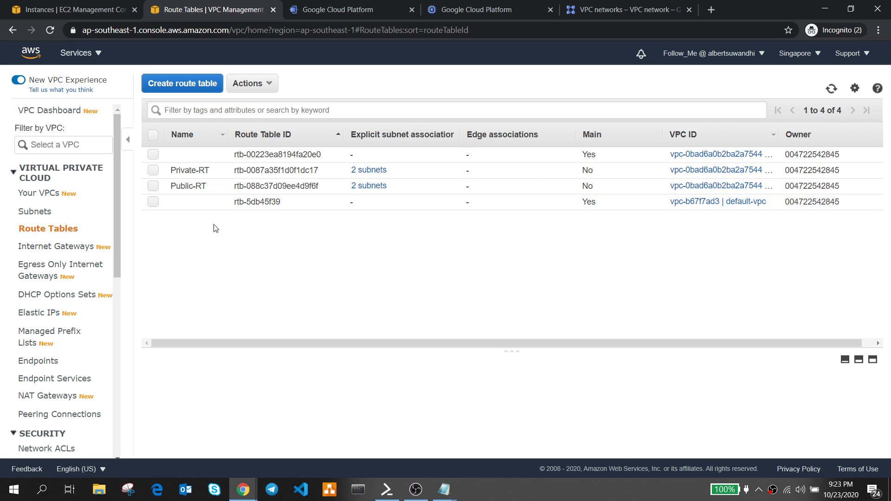
pyautogui.click(154, 202)
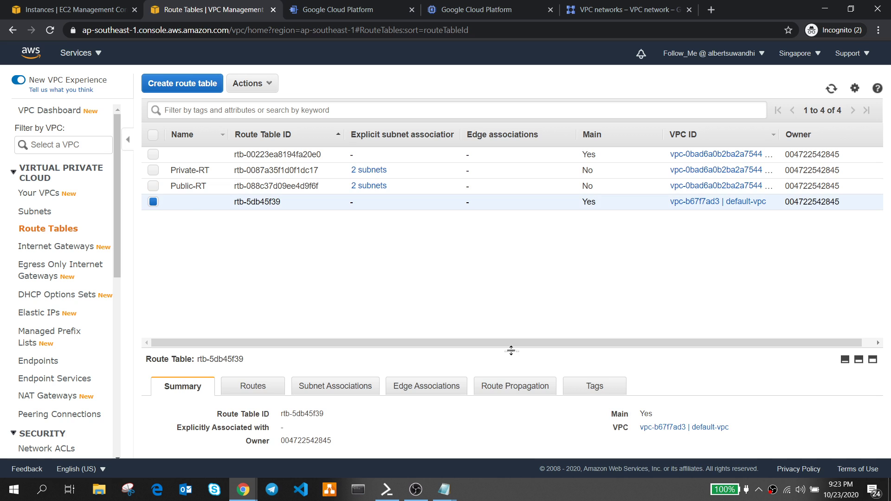
pyautogui.moveTo(511, 350); pyautogui.dragTo(503, 278)
pyautogui.click(243, 325)
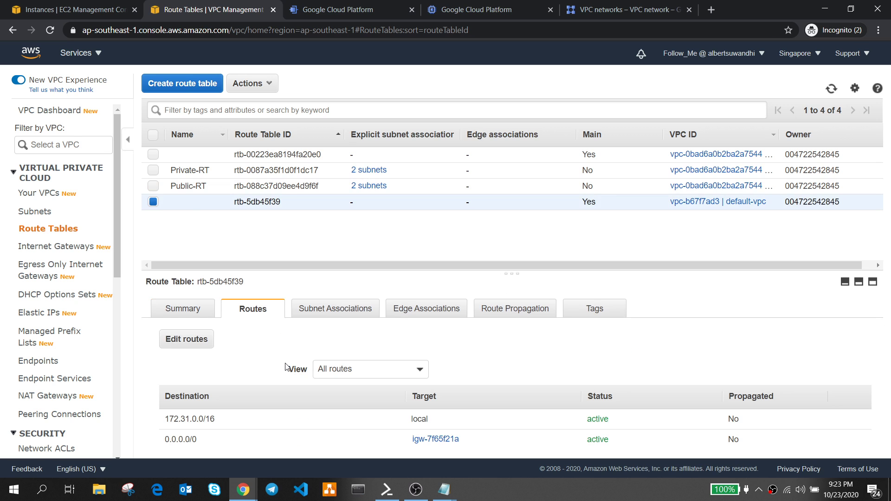
pyautogui.click(197, 340)
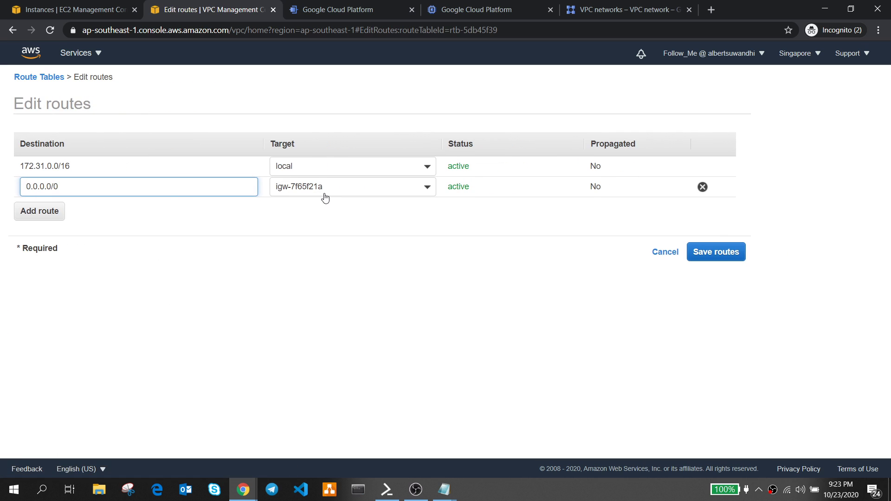
# - Add a route with destination 10.184.0.0/20 to the route table
pyautogui.click(63, 210)
pyautogui.write('1')
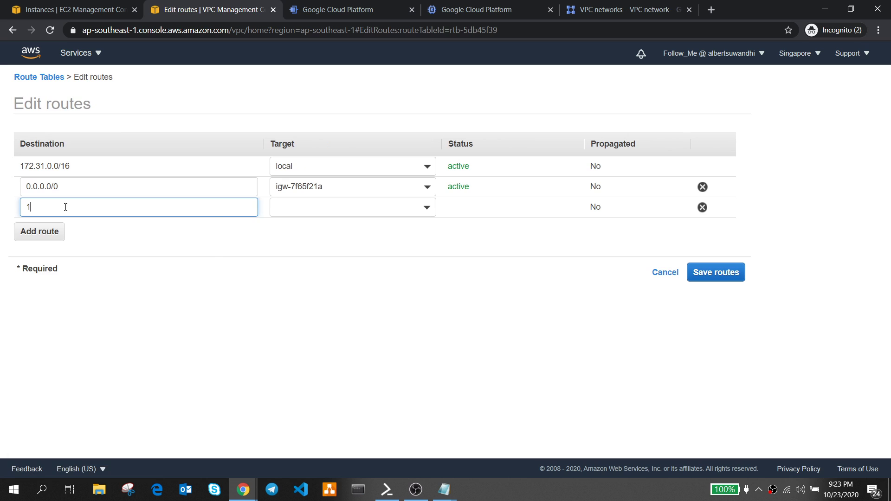
pyautogui.write('82')
pyautogui.press('BackSpace')
pyautogui.write('4')
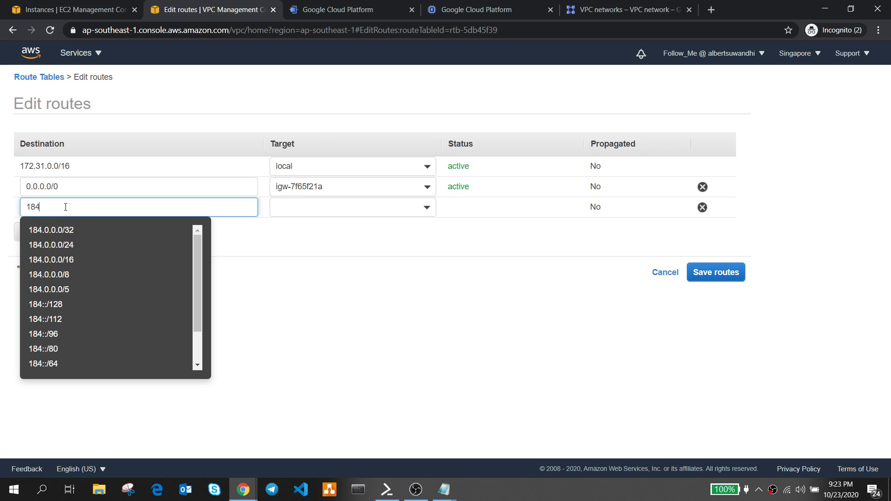
pyautogui.press('BackSpace')
pyautogui.press('BackSpace')
pyautogui.write('0')
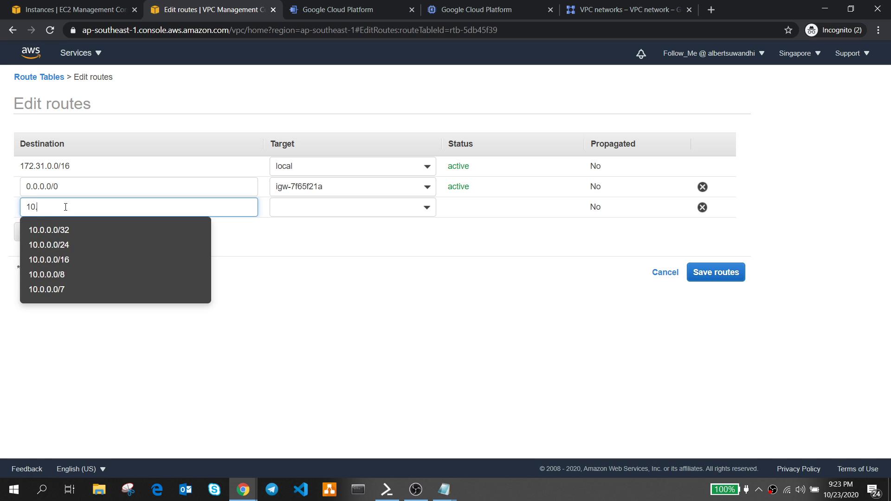
pyautogui.write('.184')
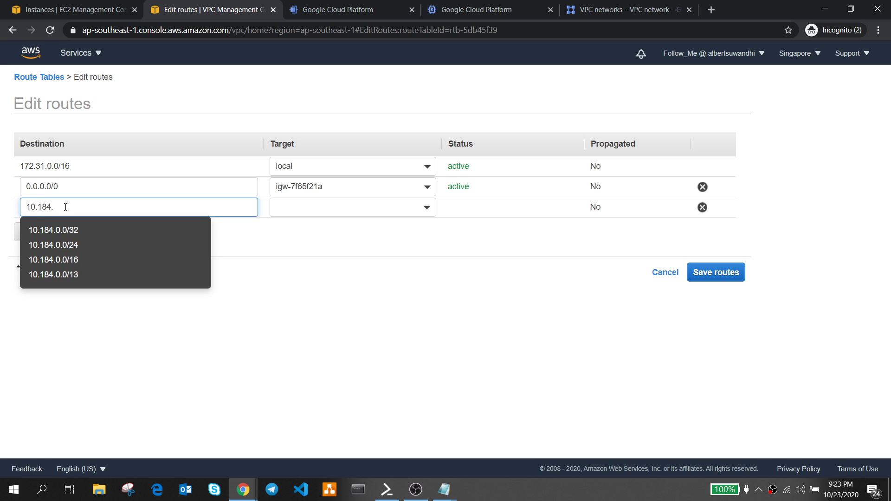
pyautogui.click(67, 231)
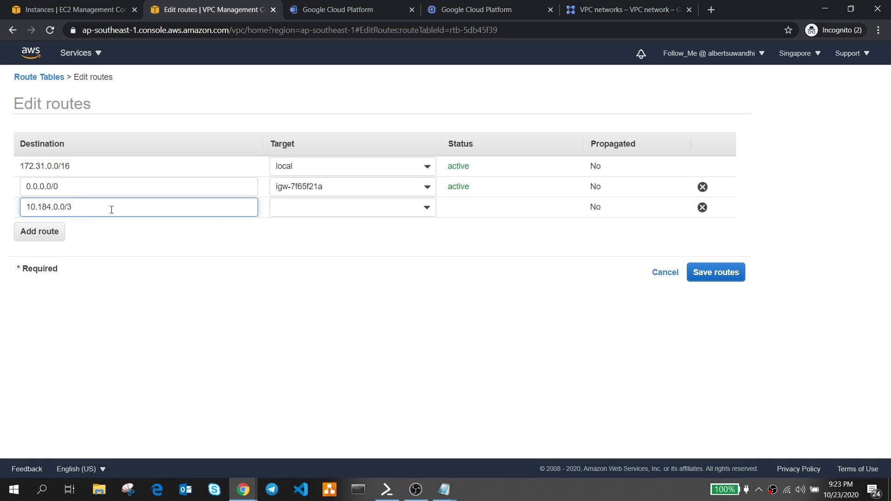
pyautogui.press('BackSpace')
pyautogui.write('20')
# - Set the new route's target to the virtual private gateway awsvgw and save the routes
pyautogui.click(285, 211)
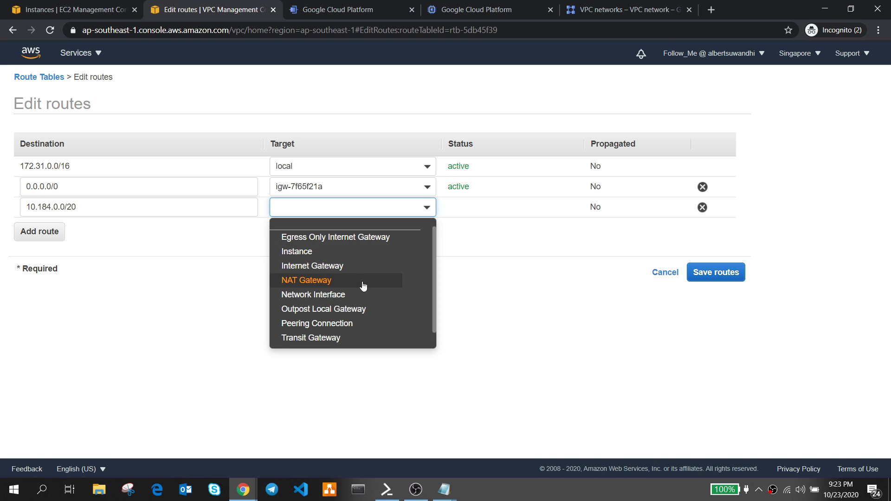
pyautogui.scroll(-1, 363, 286)
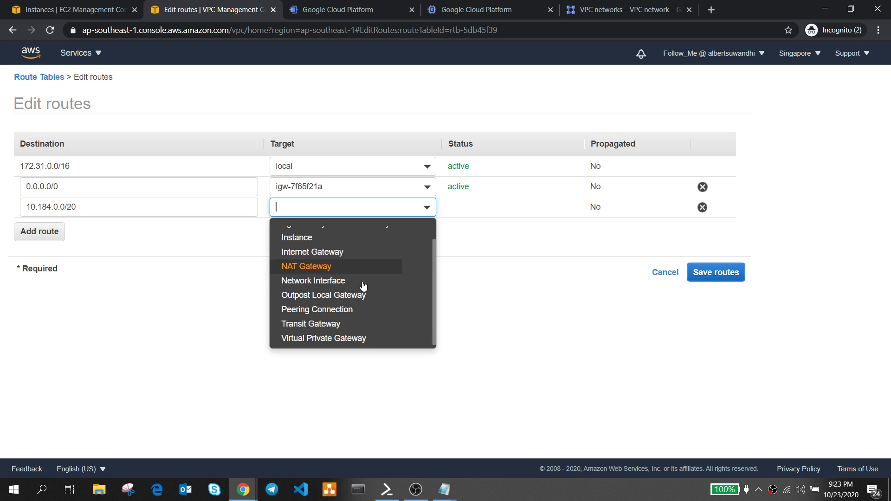
pyautogui.click(349, 339)
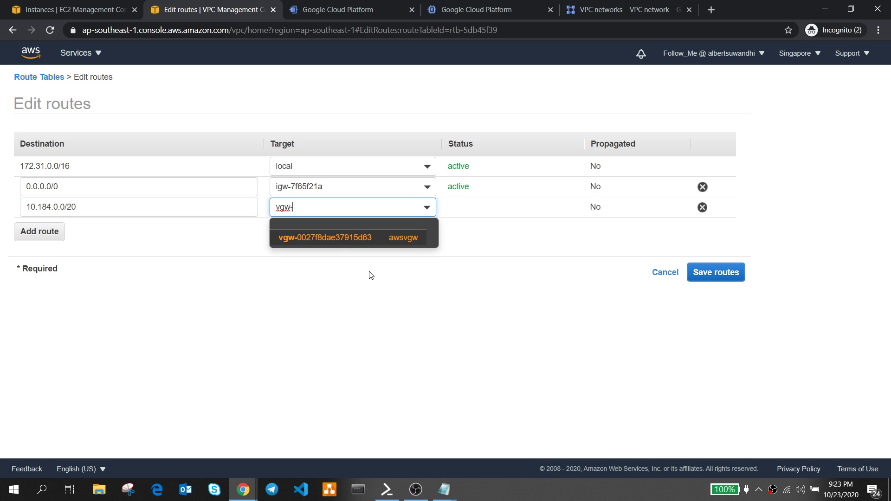
pyautogui.click(409, 246)
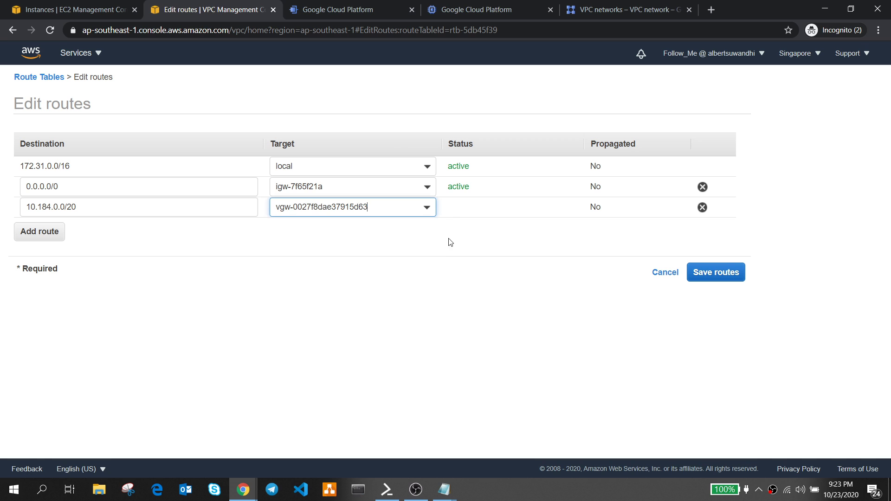
pyautogui.click(730, 273)
pyautogui.click(549, 185)
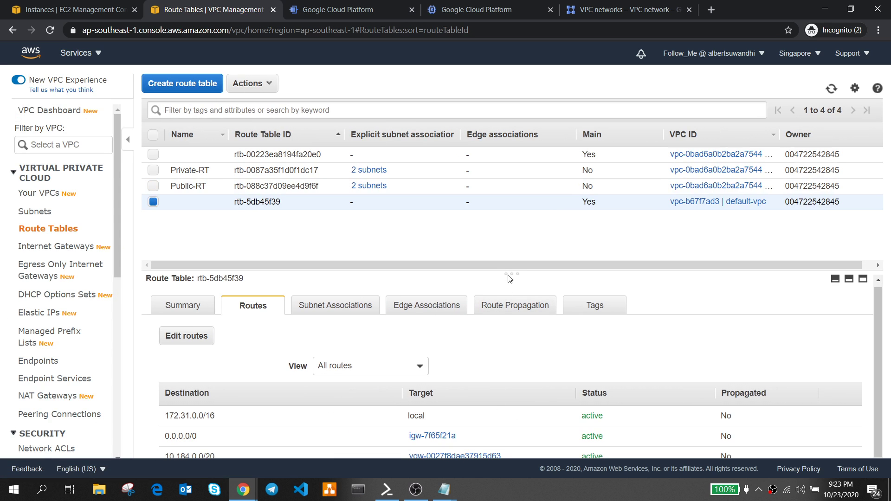
pyautogui.moveTo(511, 274); pyautogui.dragTo(511, 238)
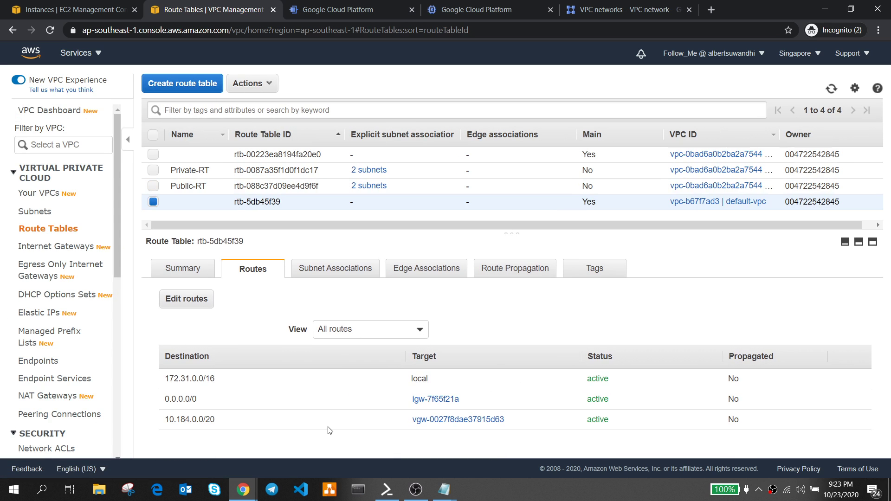
# - Check the running ping in the AWS instance's terminal and copy its eth0 address 172.31.37.69
pyautogui.click(386, 488)
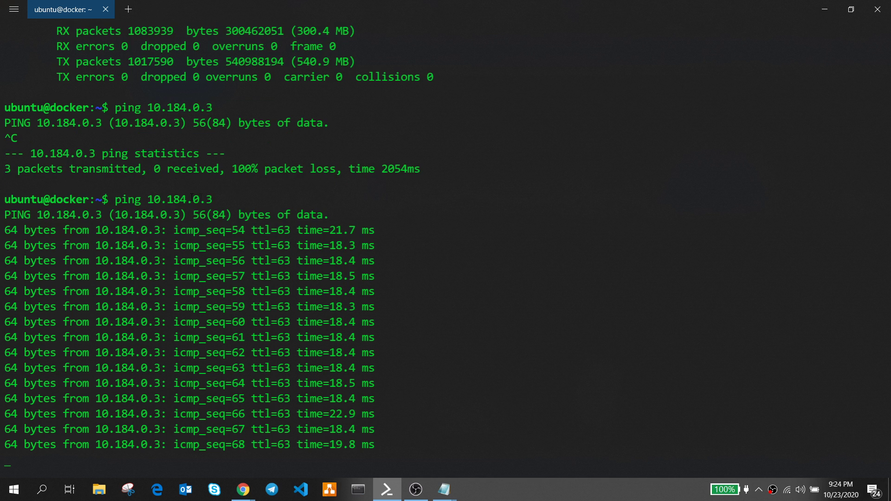
pyautogui.scroll(2, 209, 199)
pyautogui.moveTo(166, 64); pyautogui.dragTo(92, 63)
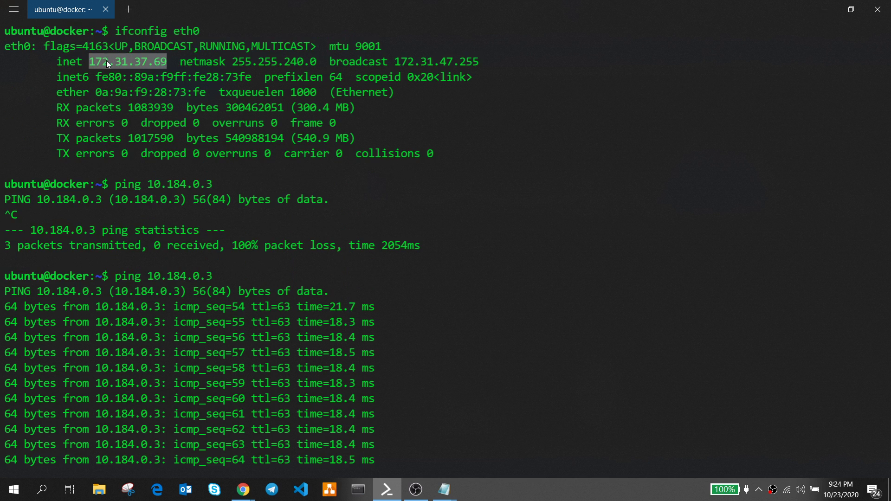
pyautogui.rightClick(107, 64)
pyautogui.click(119, 67)
# - Ping 172.31.37.69 from the SSH session of the Google Cloud ubuntu VM
pyautogui.moveTo(243, 490)
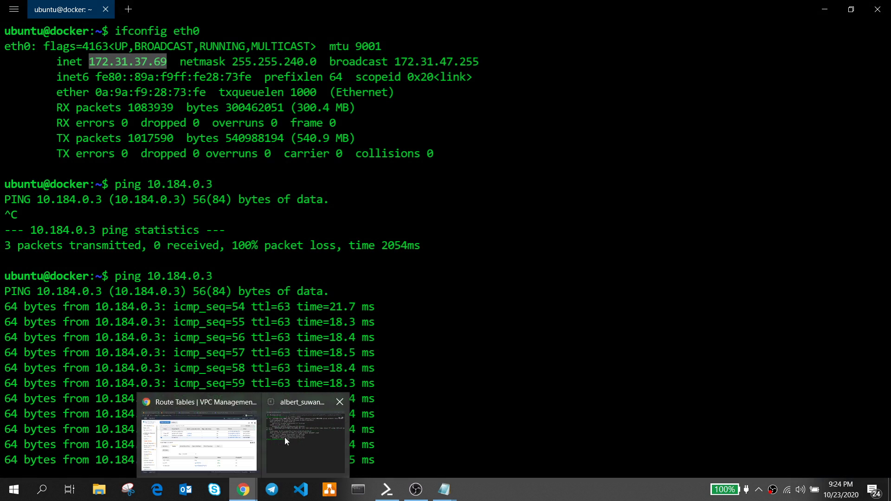
pyautogui.click(285, 440)
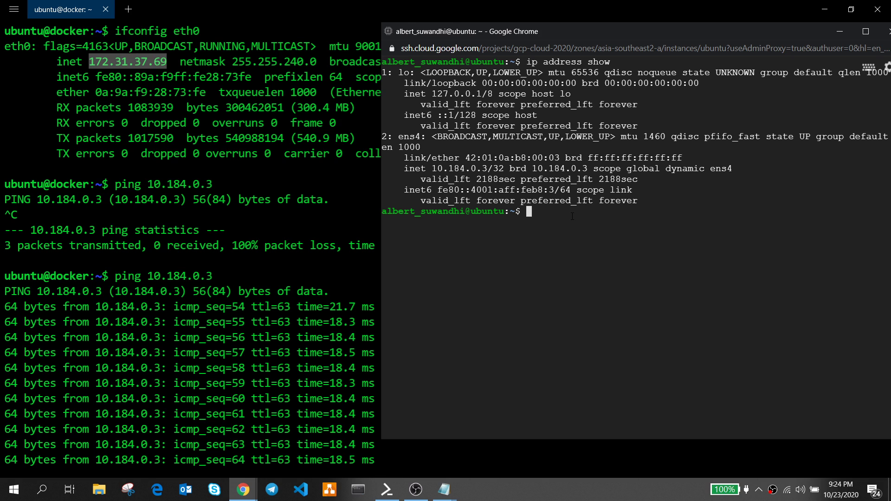
pyautogui.hotkey('ctrl', 'v')
pyautogui.press('Left')
pyautogui.press('Left')
pyautogui.press('Left')
pyautogui.press('Left')
pyautogui.press('Left')
pyautogui.press('Left')
pyautogui.press('Left')
pyautogui.press('Left')
pyautogui.press('Left')
pyautogui.press('Left')
pyautogui.press('Left')
pyautogui.press('Left')
pyautogui.write('ping')
pyautogui.press('Return')
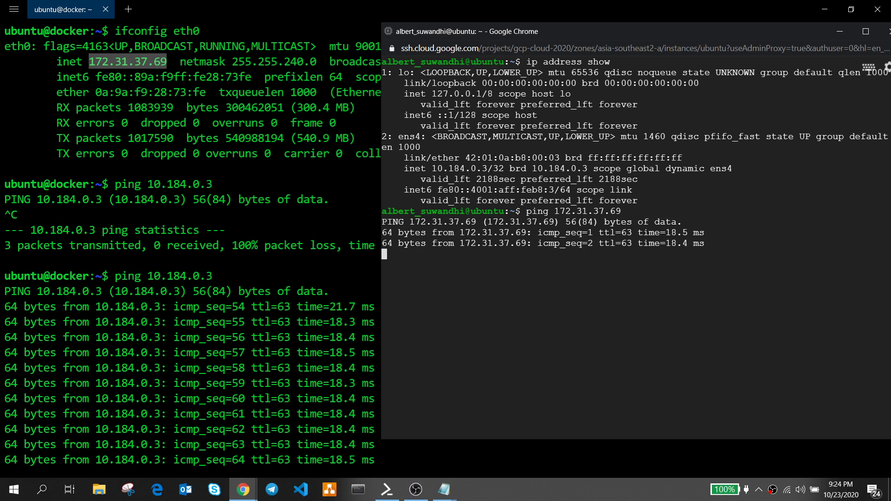